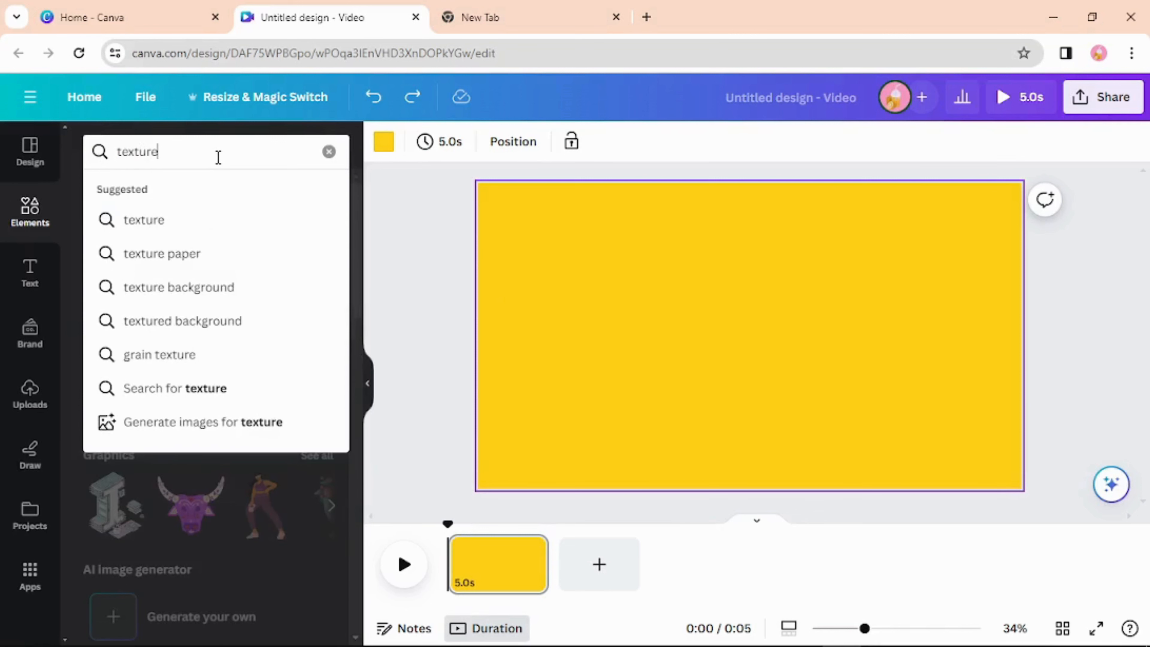
Search the graphics for "texture transparent" and add the cloudy texture to the yellow page
text(tra)
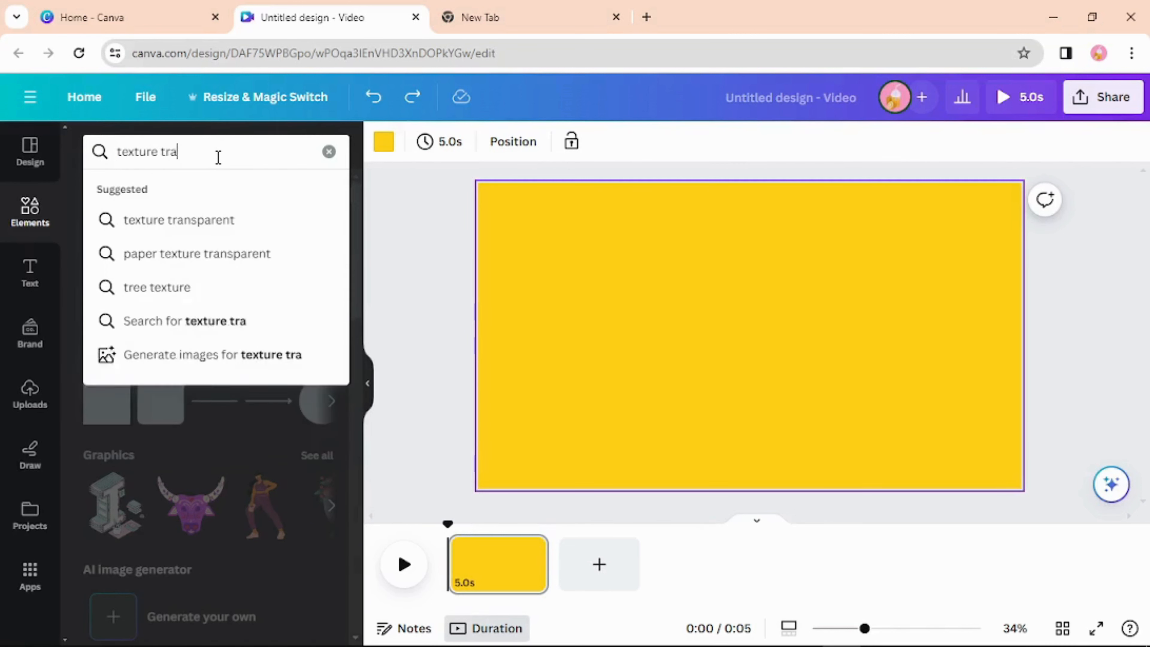
click(207, 210)
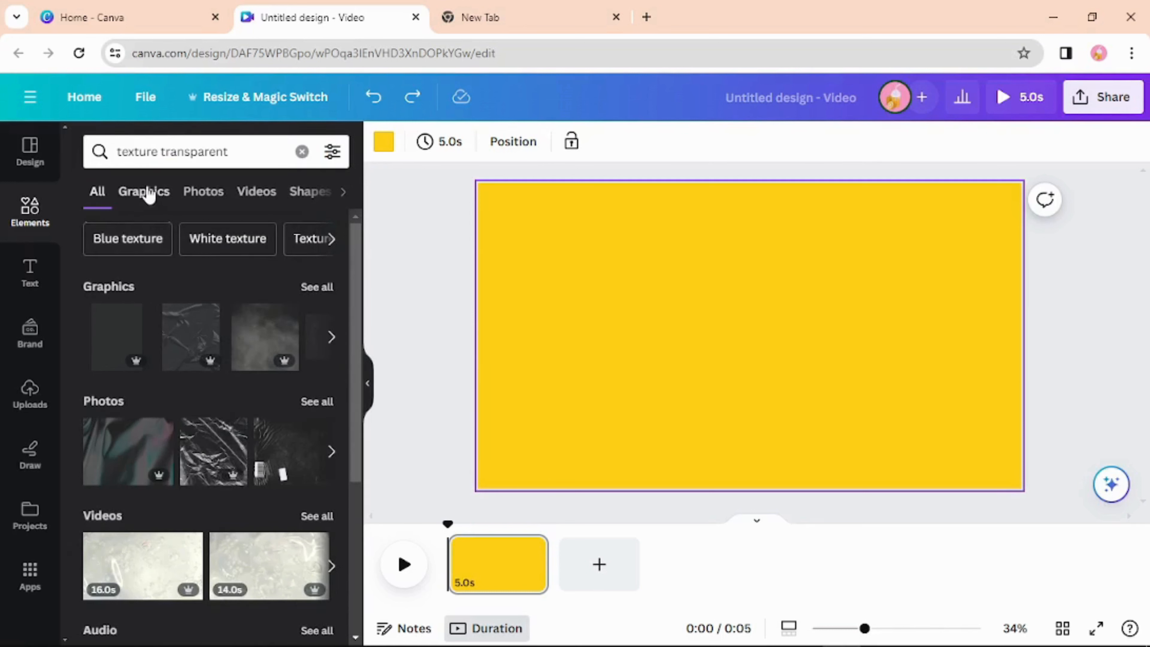
click(149, 196)
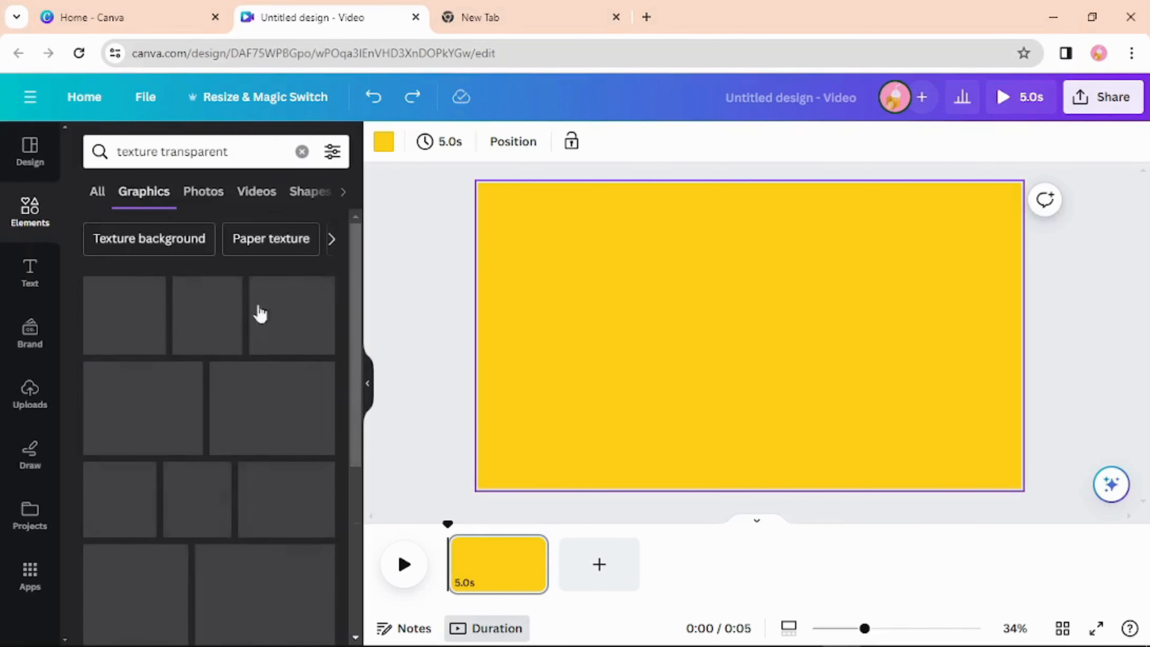
click(294, 321)
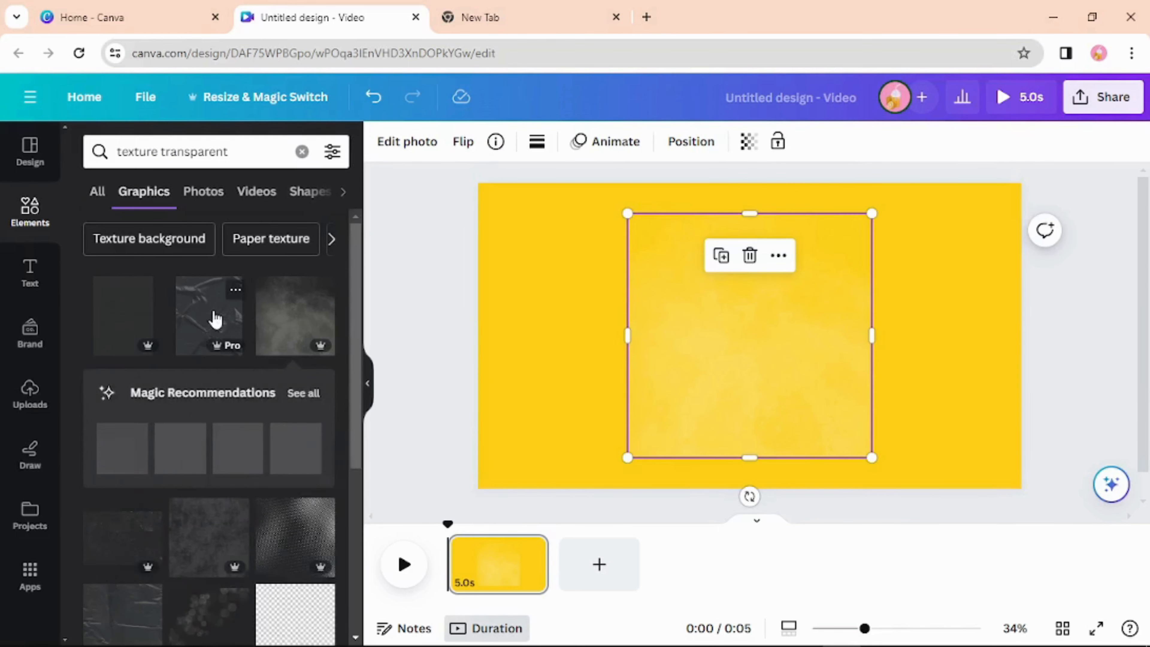
Add the crumpled plastic texture and stretch it until it covers the whole page
drag(648, 338, 479, 340)
drag(760, 457, 760, 488)
drag(750, 213, 754, 181)
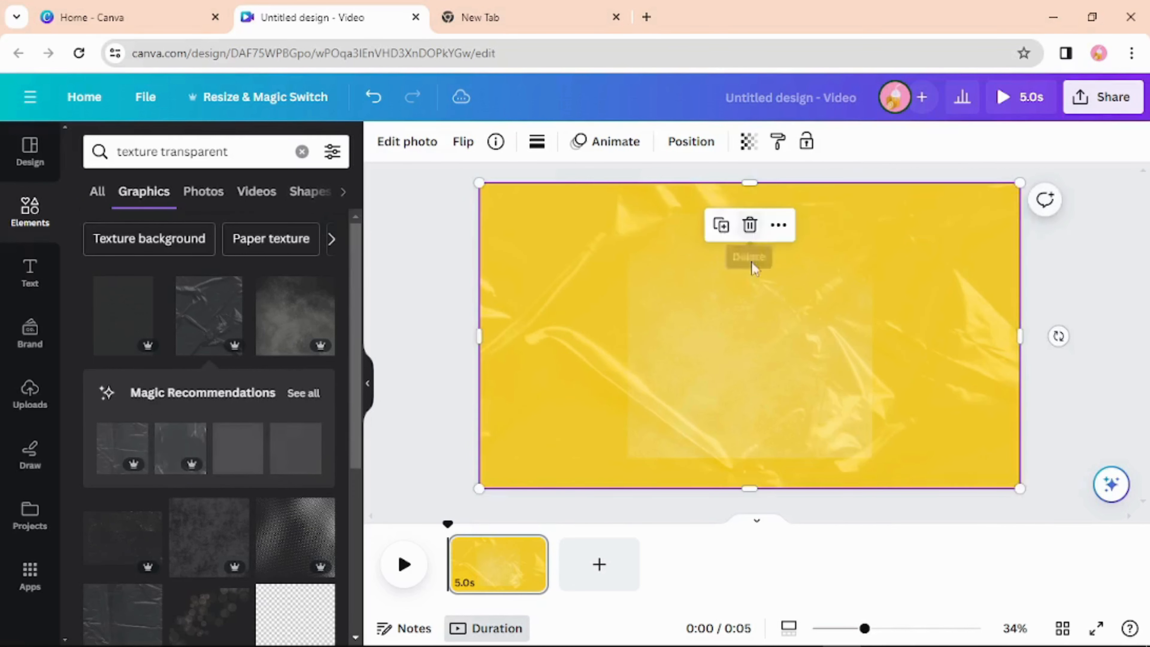
Delete the smaller square cloudy texture, leaving only the crumpled plastic texture on the page
drag(752, 262, 706, 238)
click(717, 288)
click(750, 255)
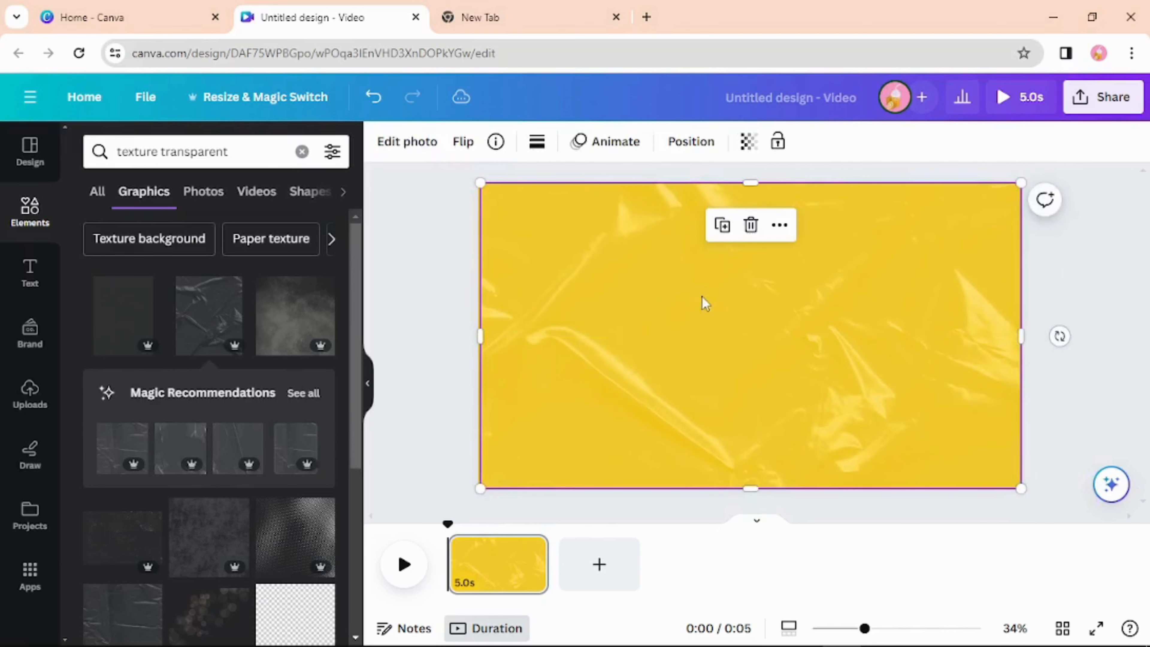
Set the page's timing to 0.2 seconds
click(446, 355)
click(487, 569)
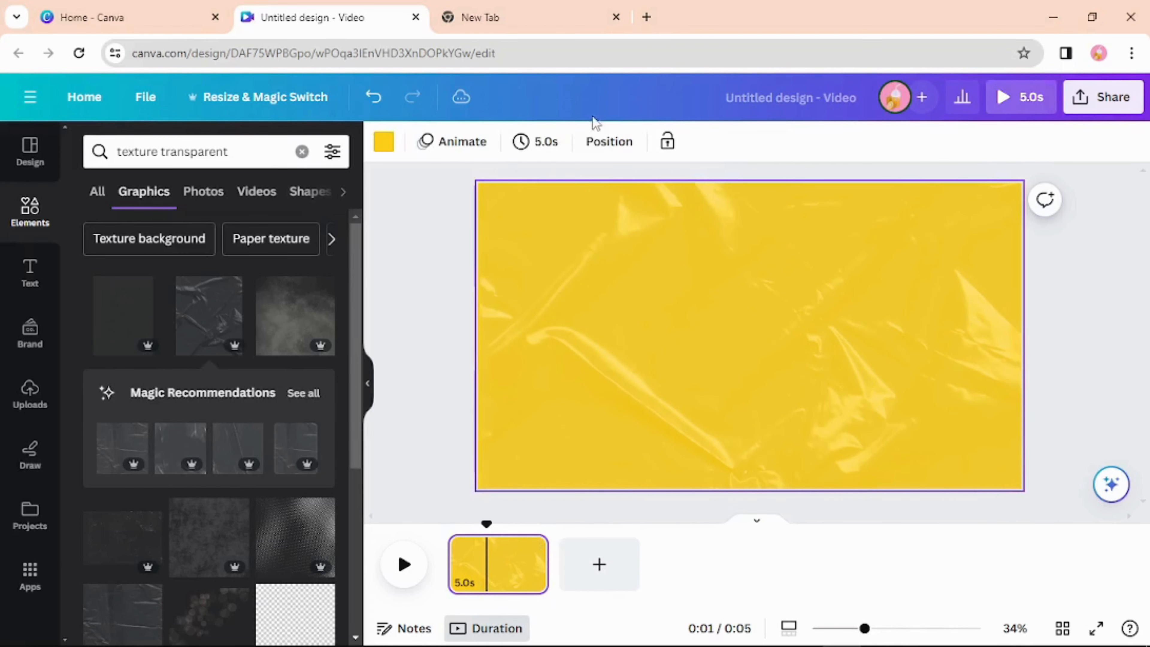
click(545, 143)
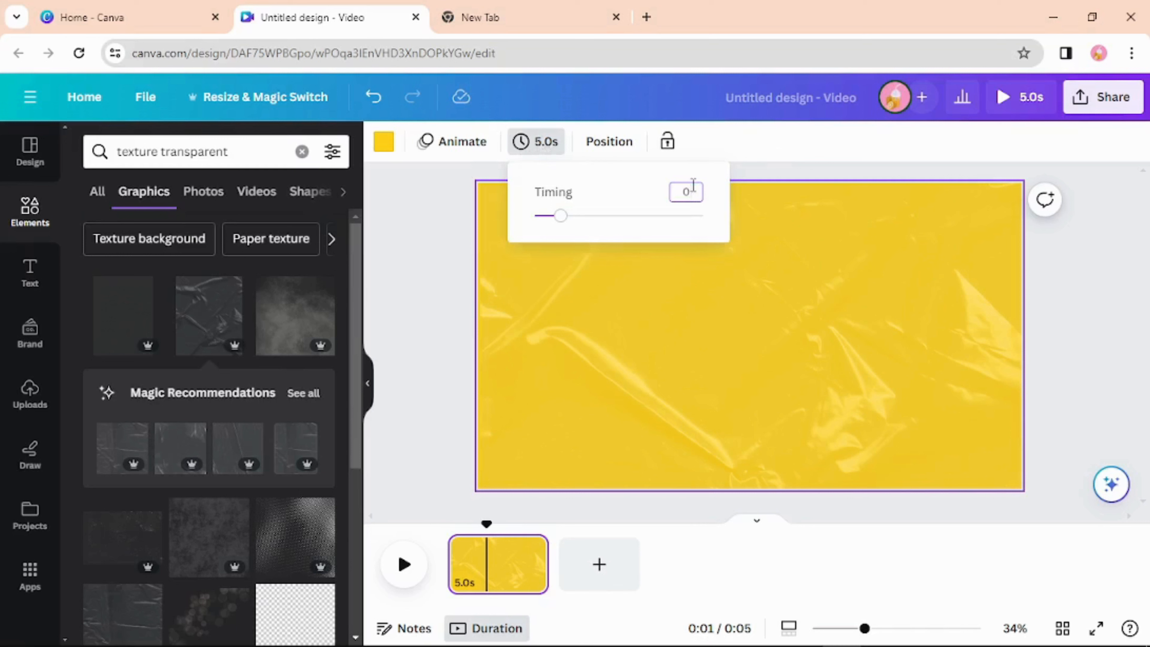
key(Return)
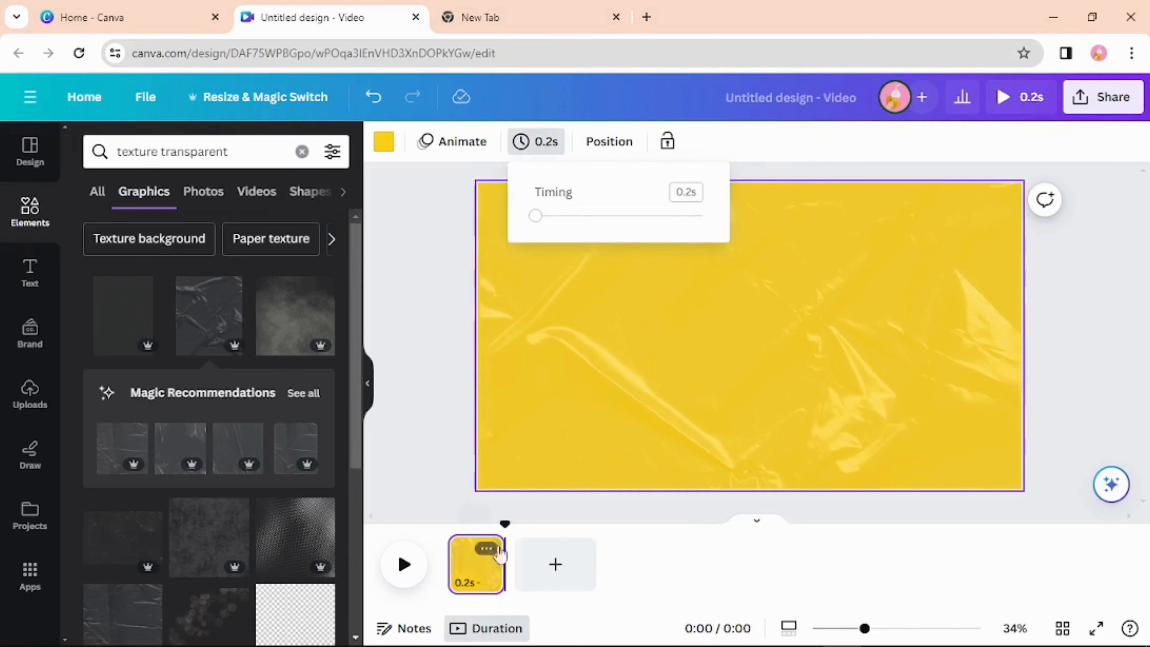
Duplicate the textured yellow page and return the playhead to the start of the timeline
drag(504, 526, 442, 529)
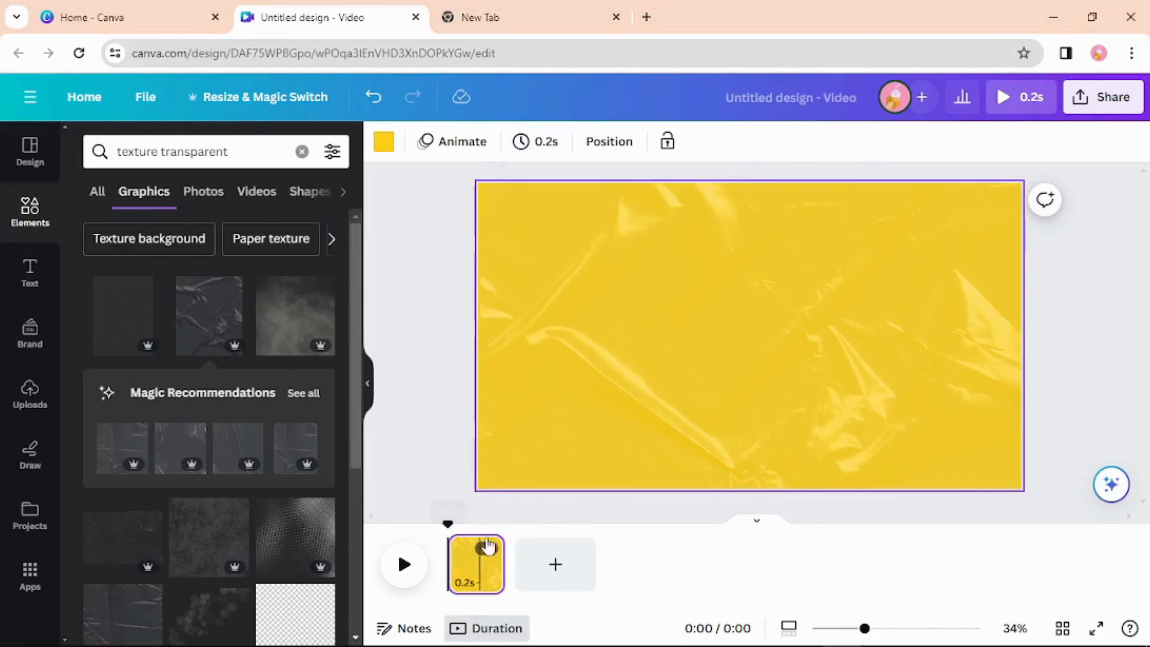
click(679, 271)
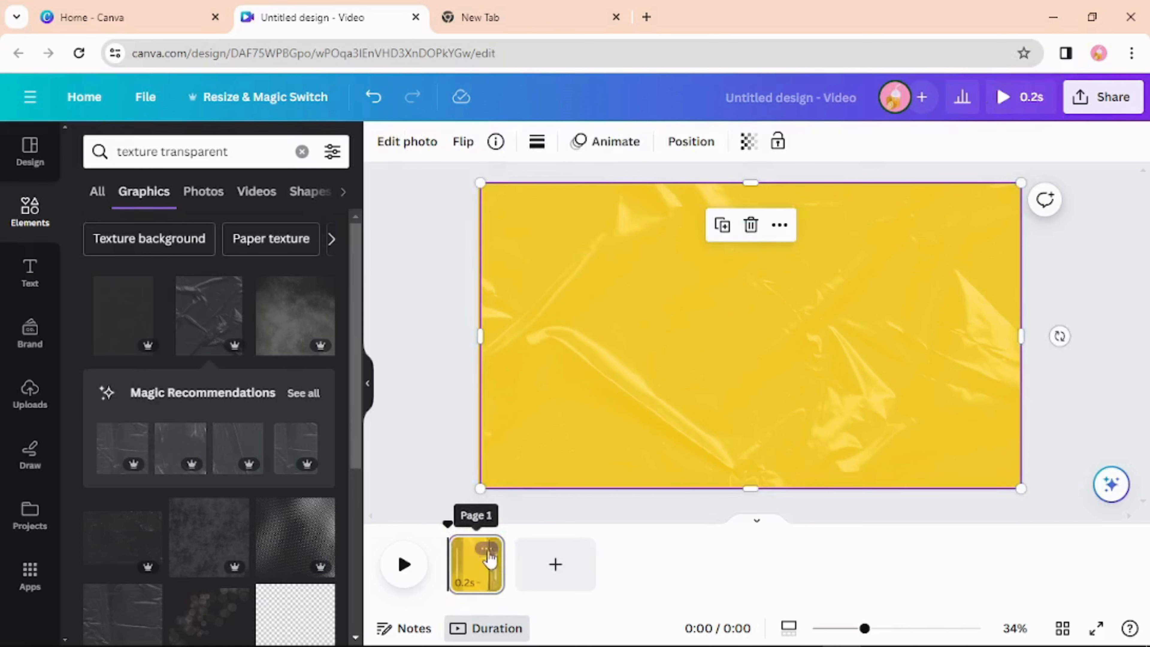
click(487, 549)
click(576, 316)
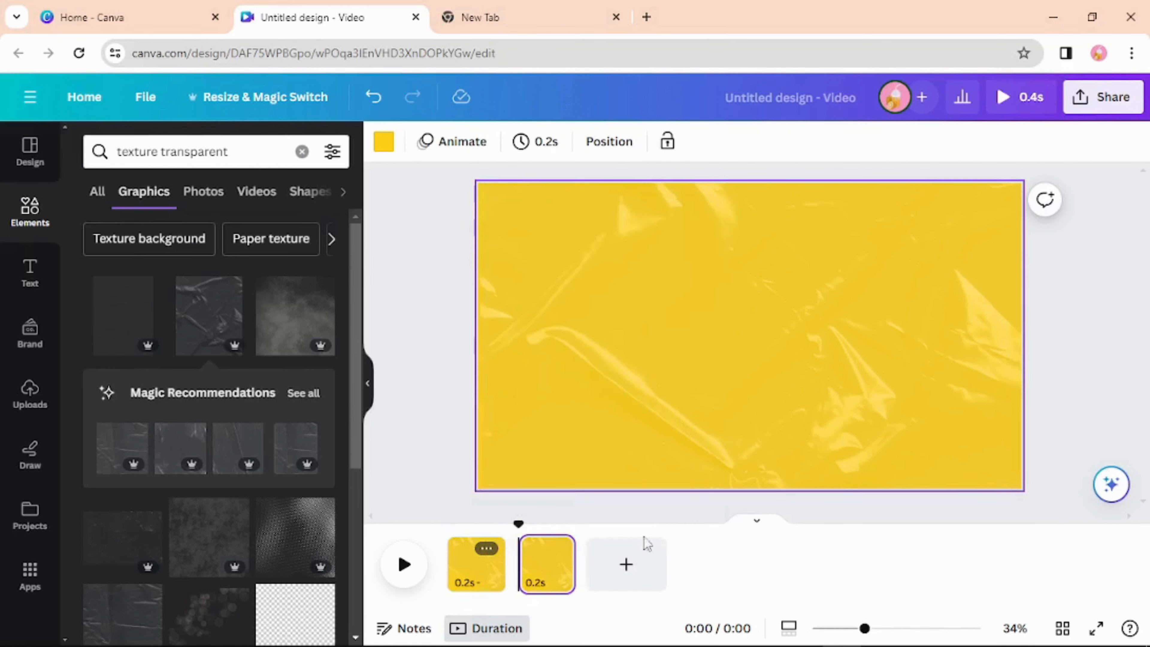
drag(521, 524, 335, 528)
Add a new text box to the first page and select its placeholder text
click(27, 274)
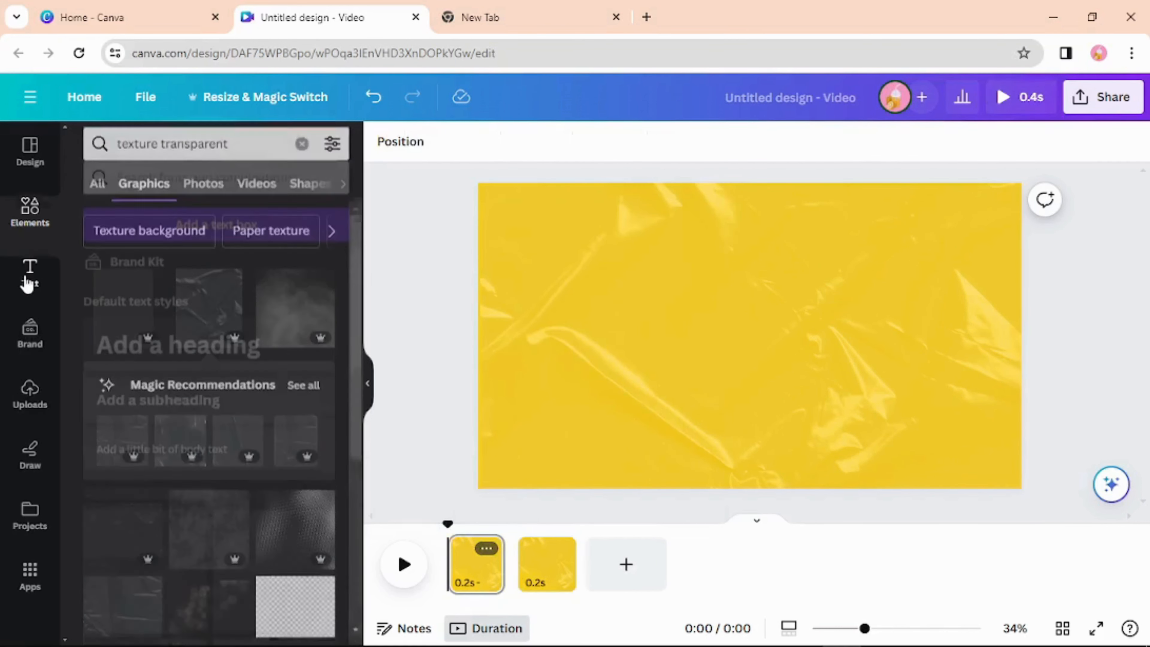
click(180, 199)
drag(674, 336, 598, 314)
click(796, 308)
click(770, 331)
Find the Kollektif font and apply it to the placeholder text
click(442, 149)
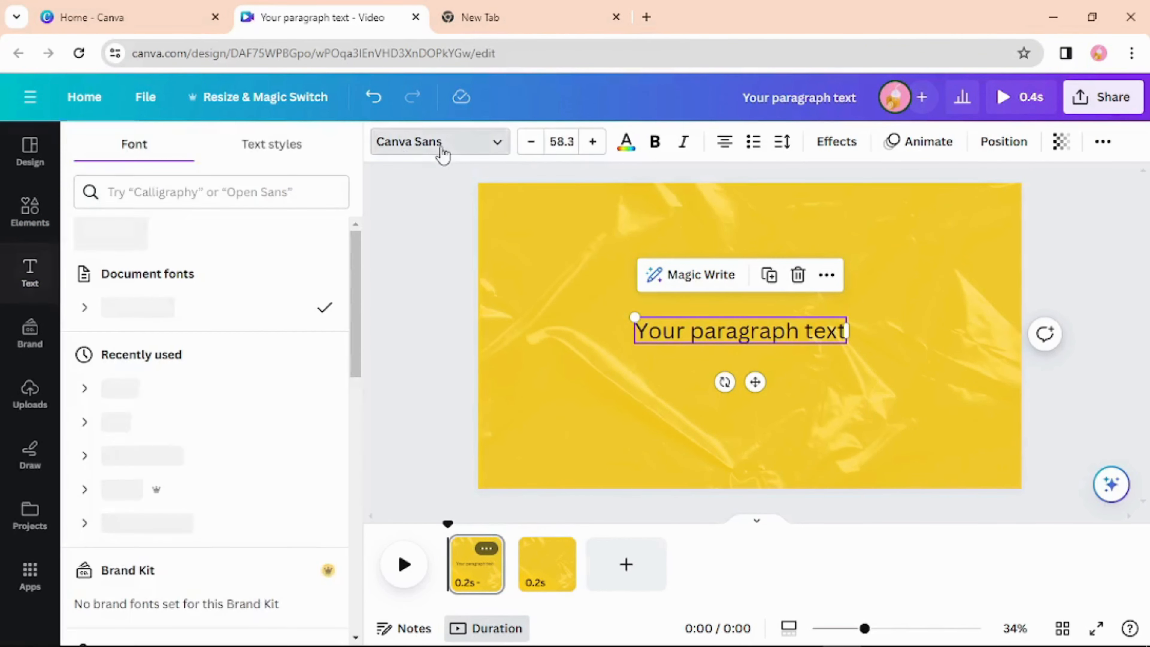
click(200, 191)
text(kolektif)
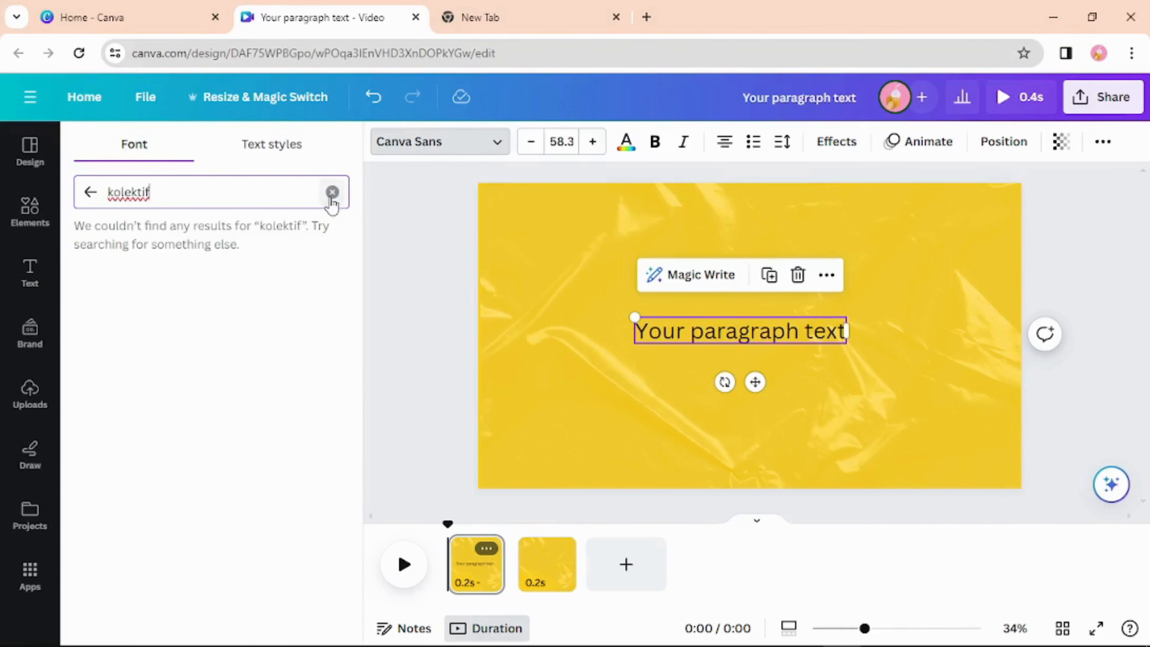
click(331, 195)
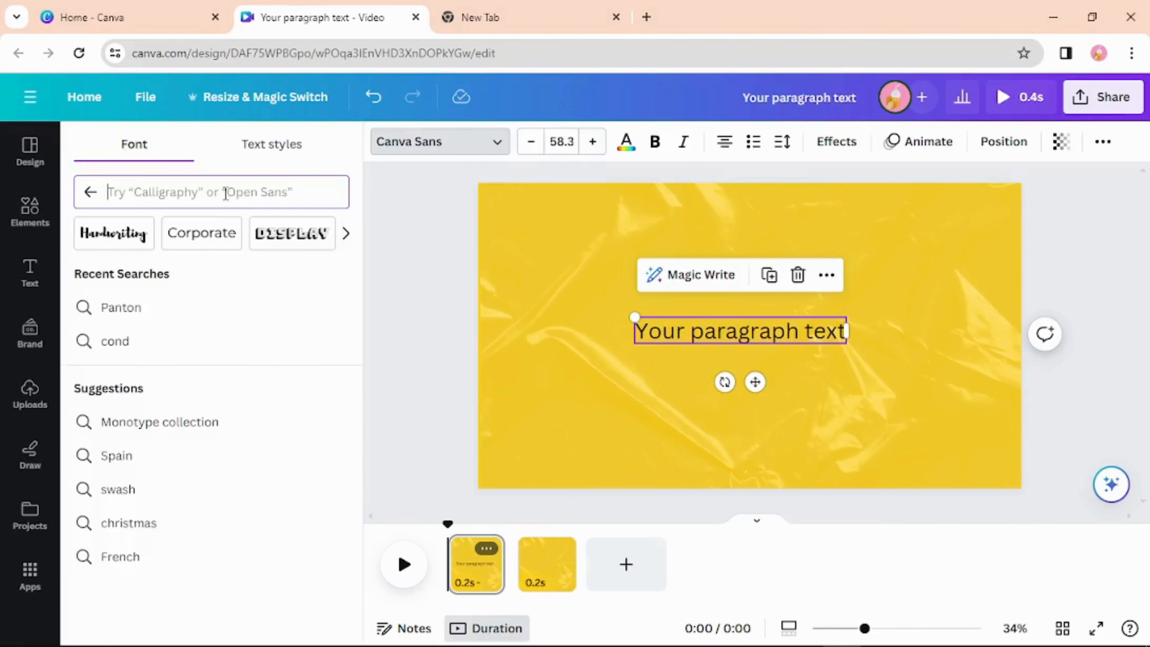
text(ko)
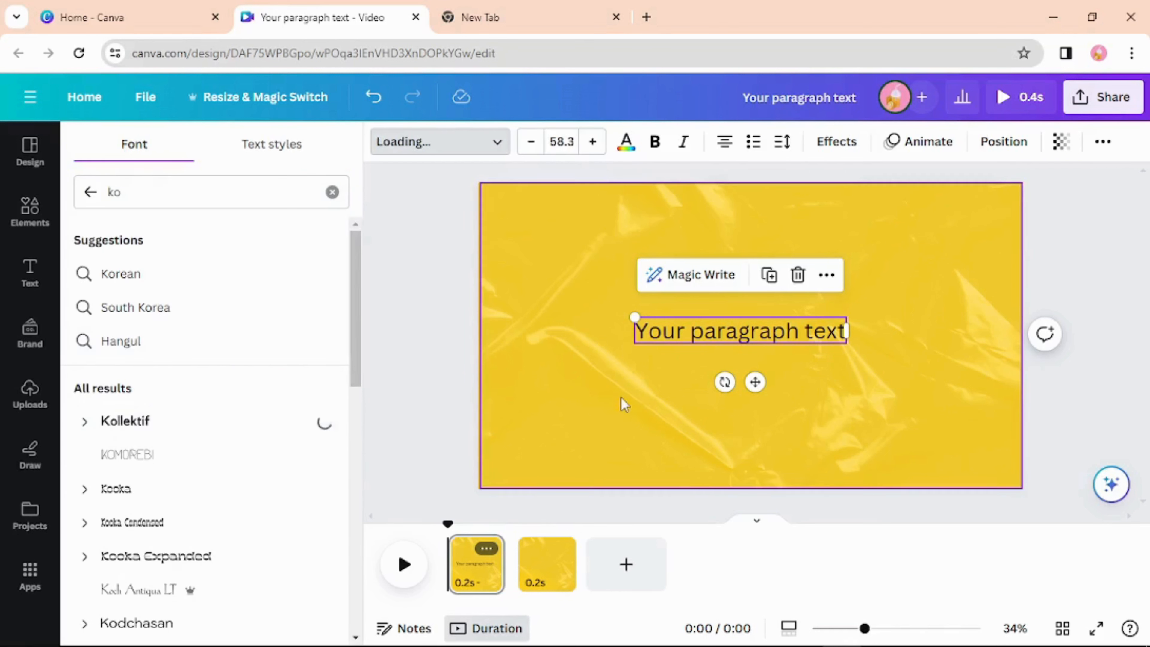
Enlarge the placeholder text to about 1,211 wide by 160 high and reposition it on the page
drag(639, 317, 490, 313)
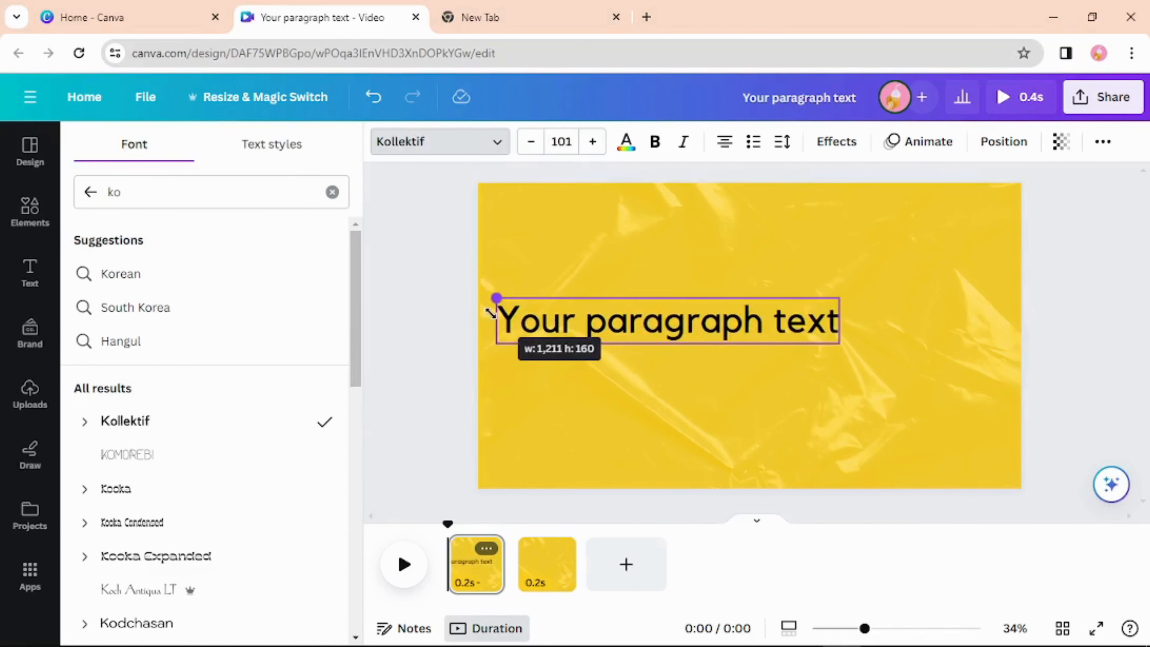
click(854, 372)
drag(721, 333, 860, 320)
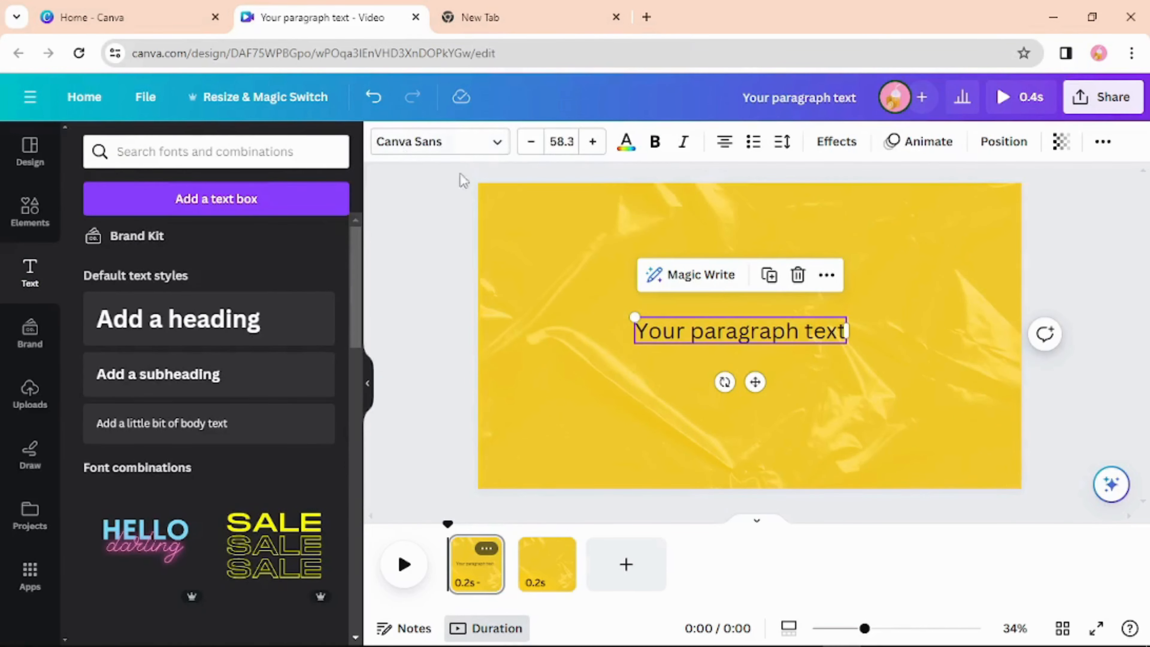
Search the fonts for "kolektif" once more for the selected text and clear the search
click(439, 143)
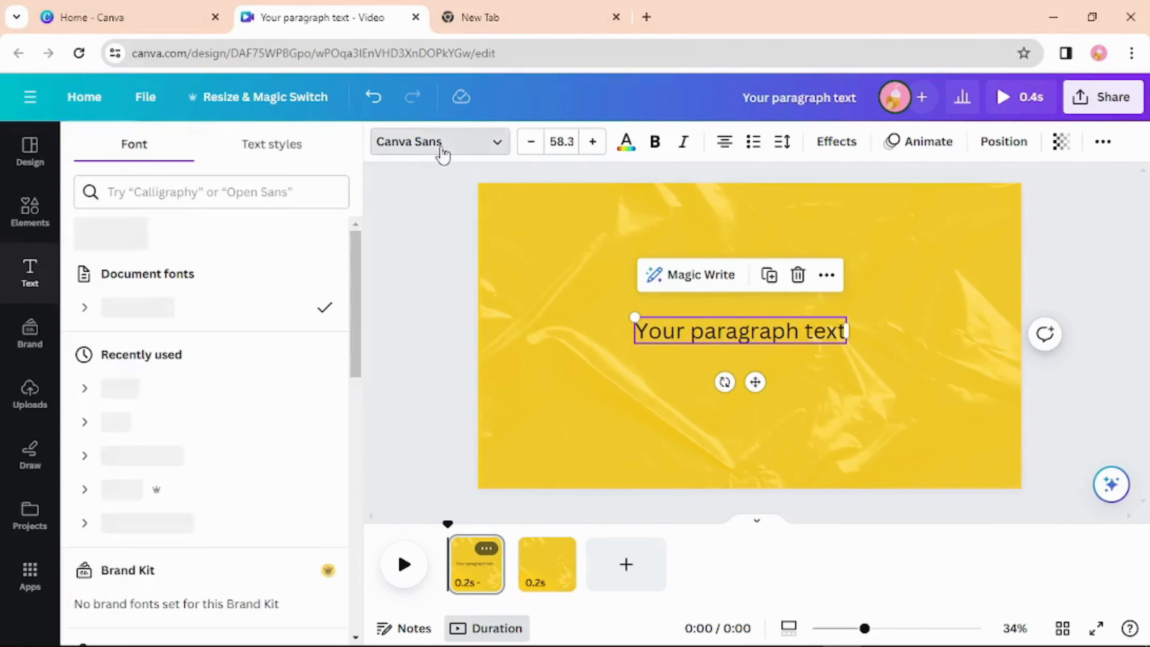
click(200, 191)
text(kolekti)
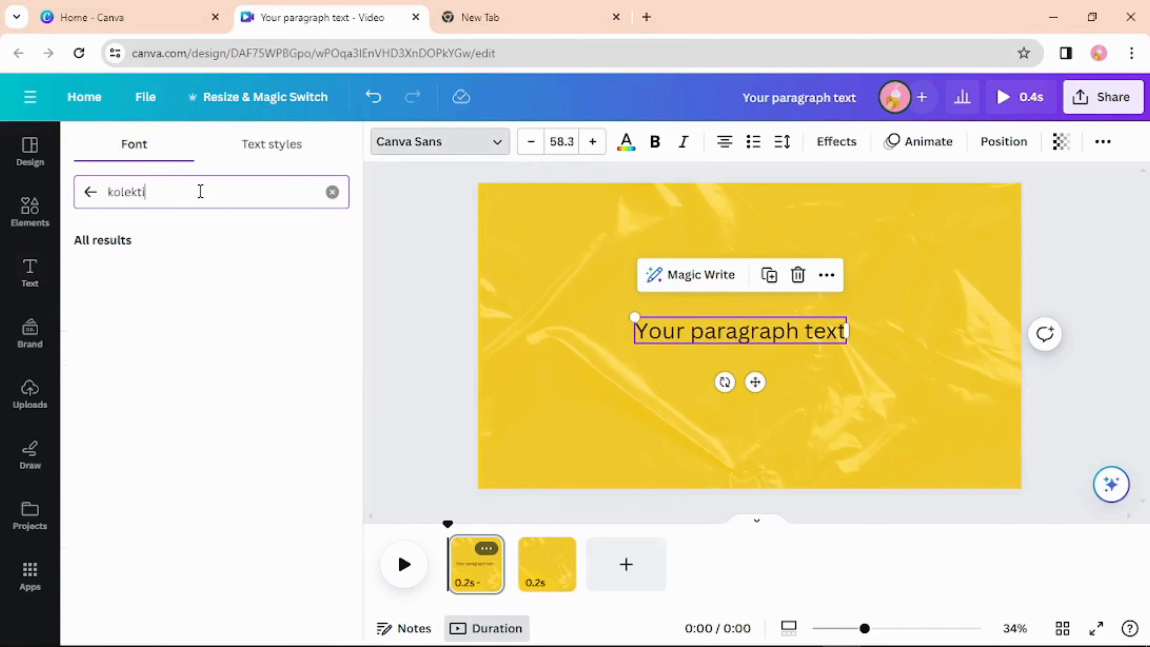
text(f)
click(332, 192)
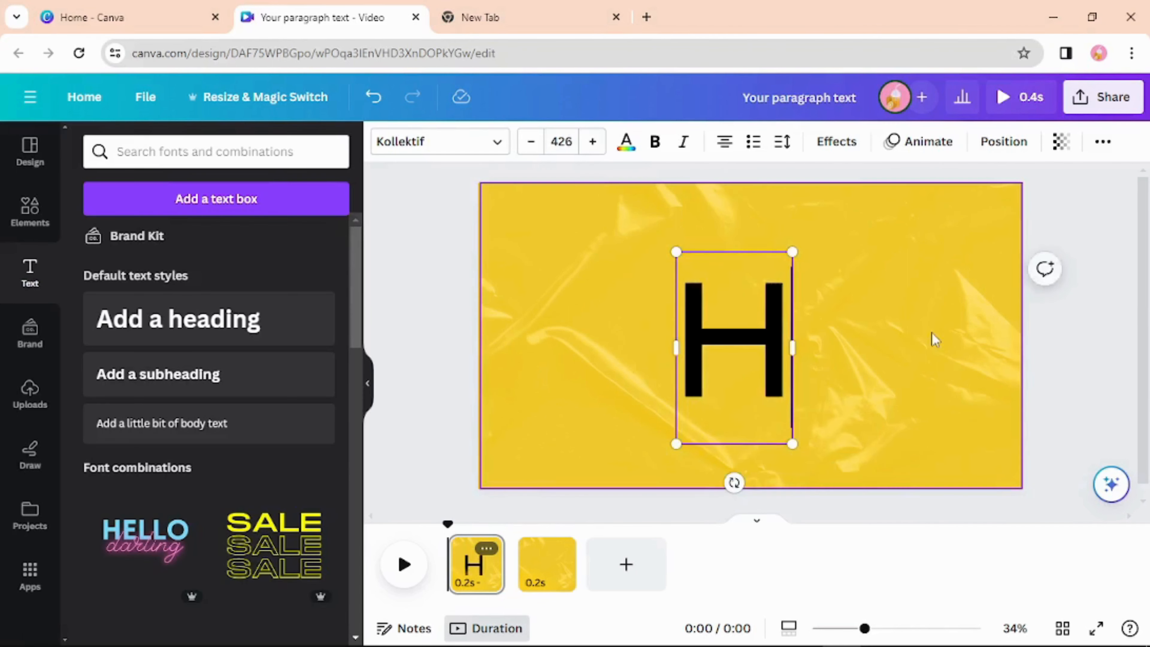
Move the large letter H toward the left side of the page
drag(750, 333, 650, 329)
click(741, 338)
click(649, 316)
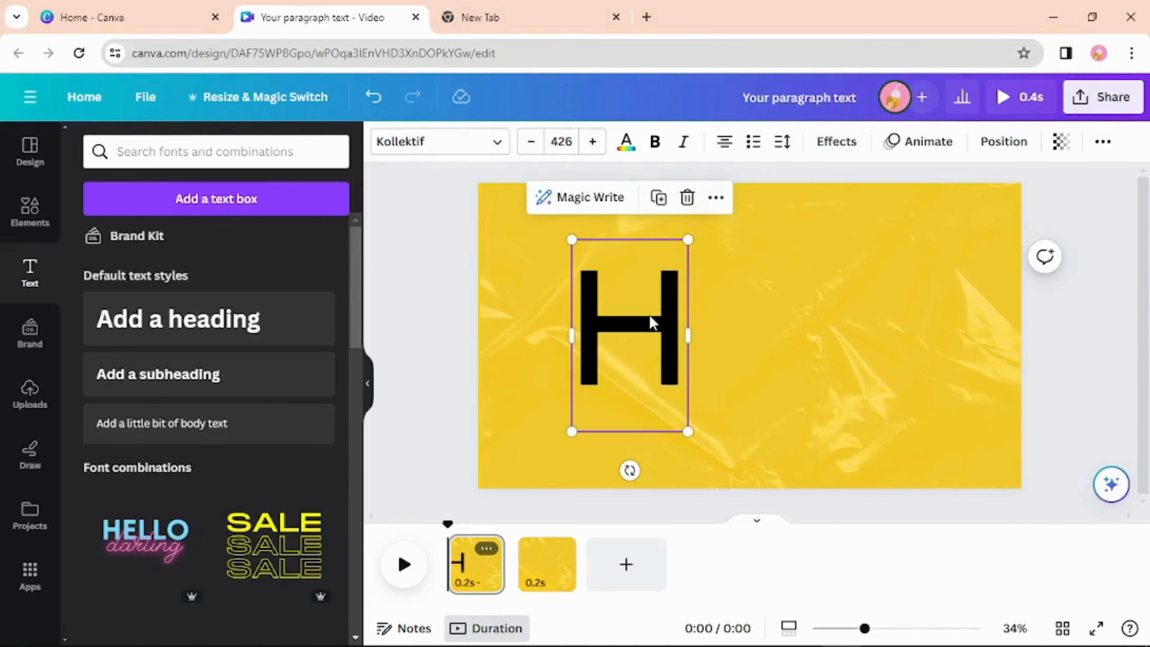
Open the H text for editing and add the letter E after it
click(725, 317)
click(670, 316)
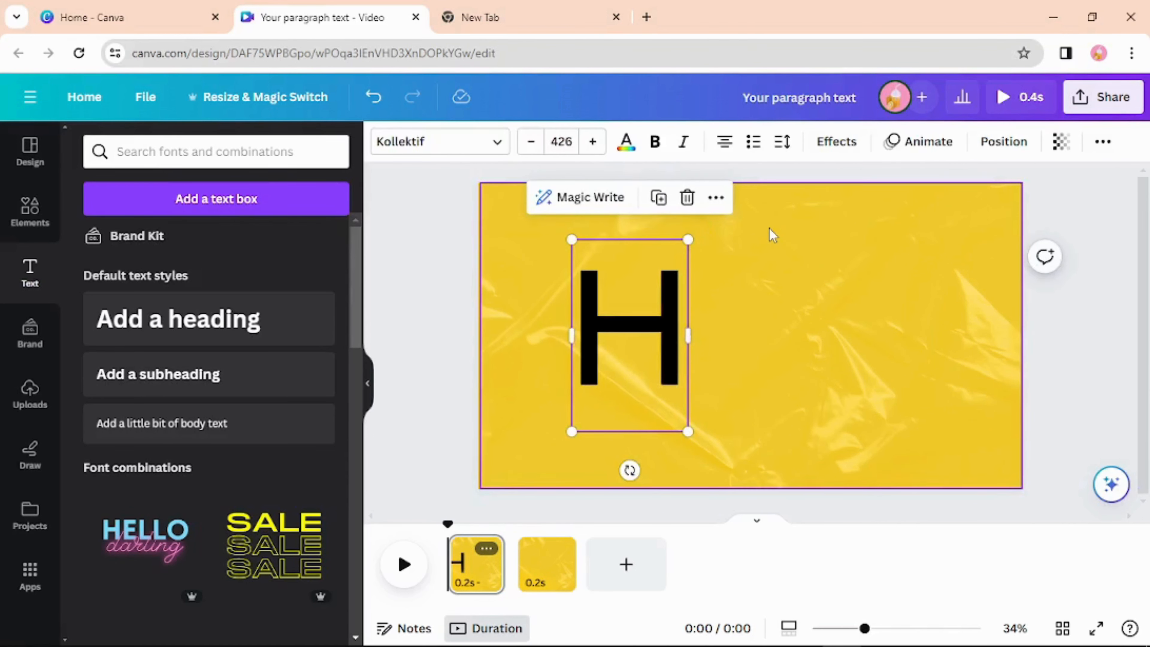
click(713, 340)
click(683, 336)
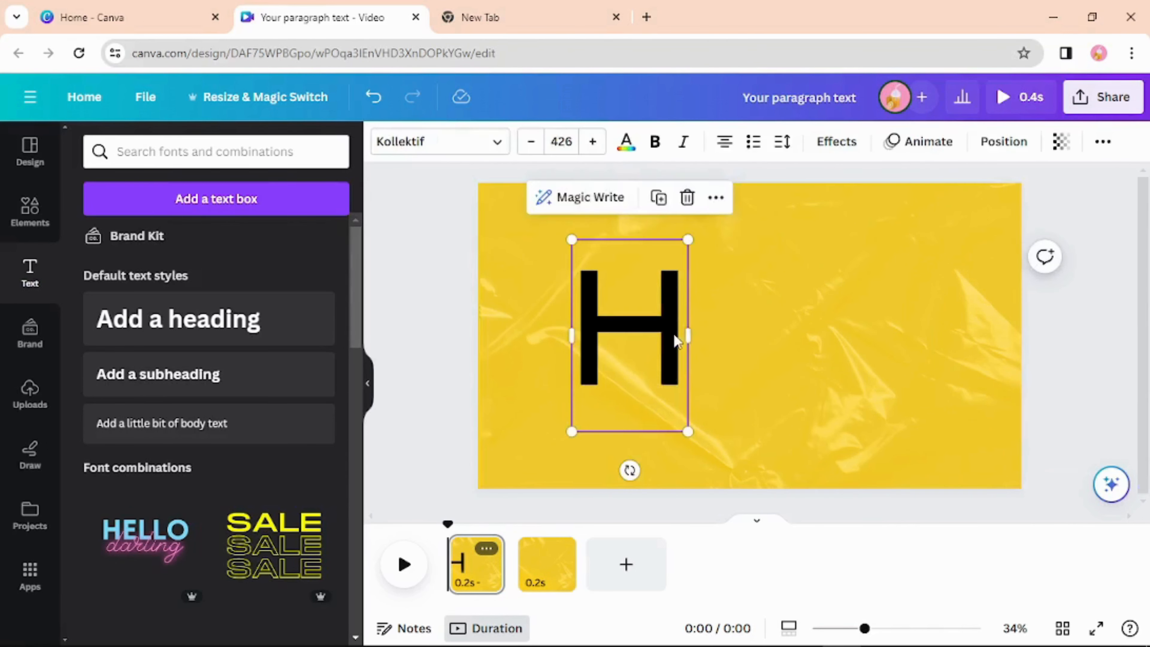
click(673, 314)
click(679, 310)
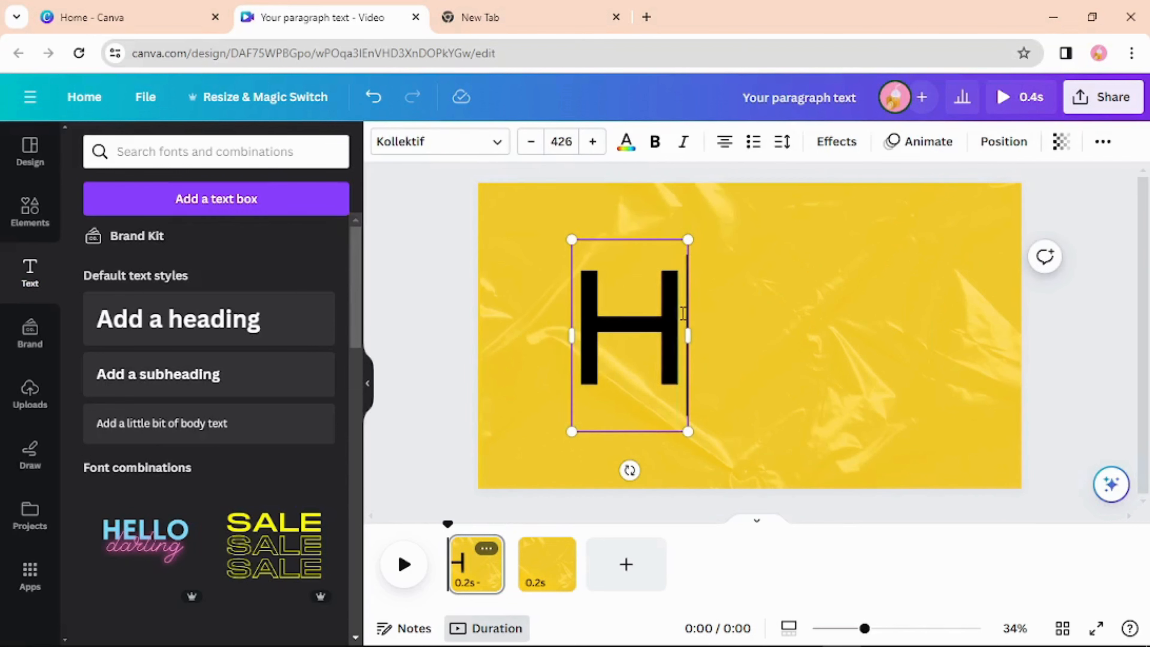
text(E)
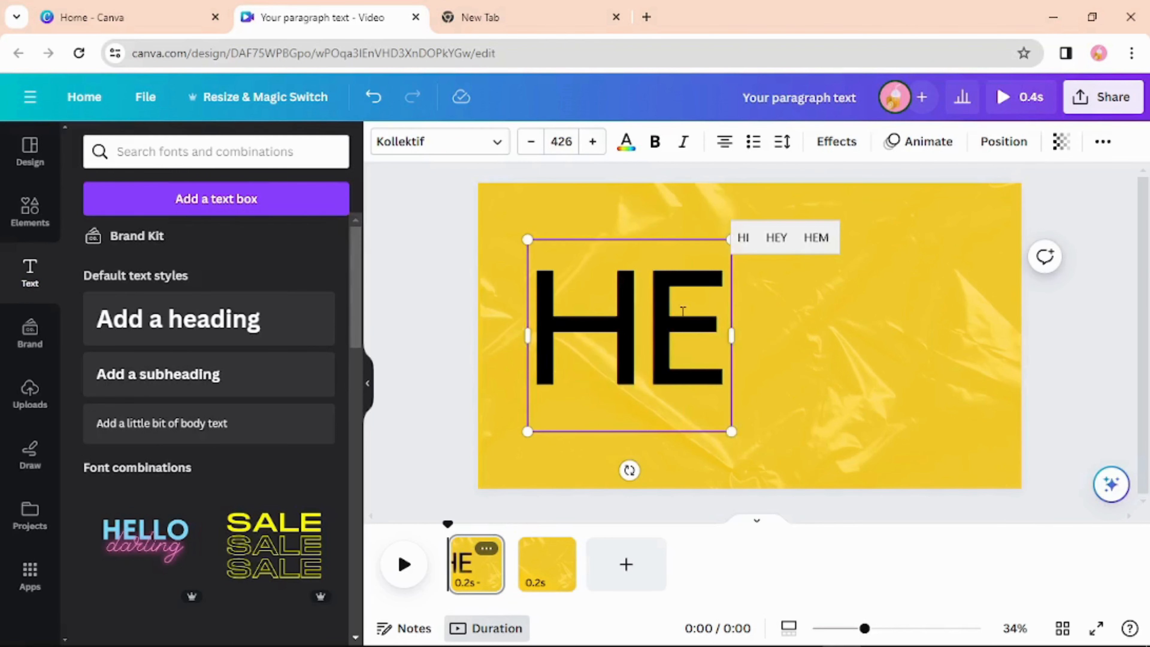
Turn off uppercase for the letter E and place the text cursor after it
key(shift+Left)
click(1103, 142)
click(1024, 182)
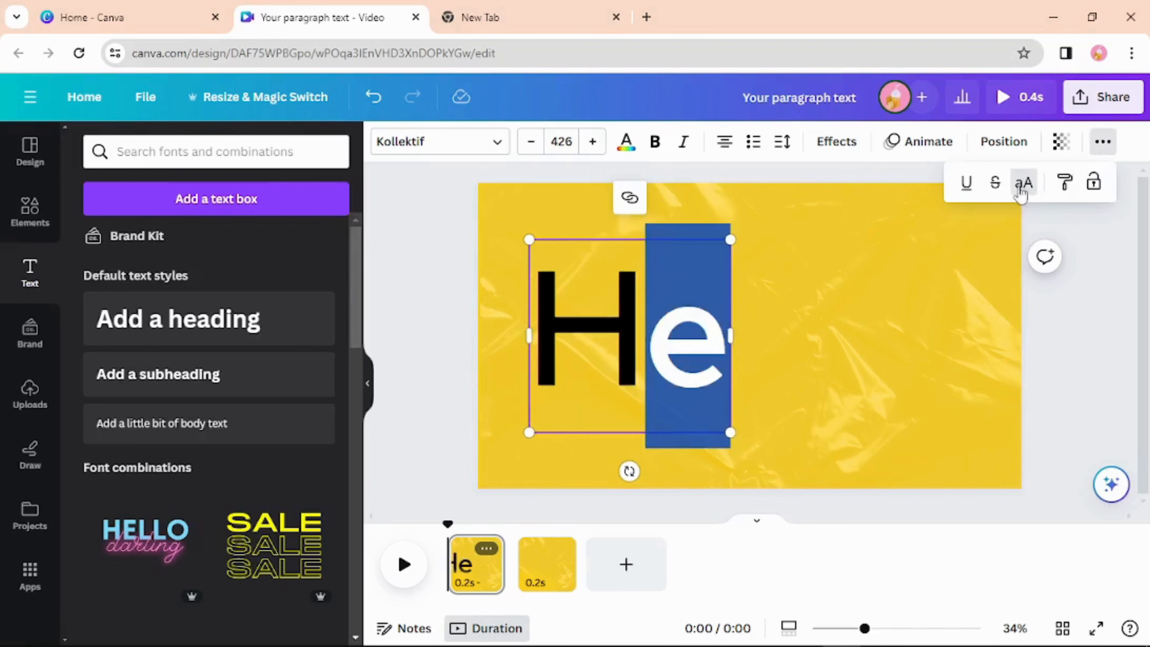
click(729, 339)
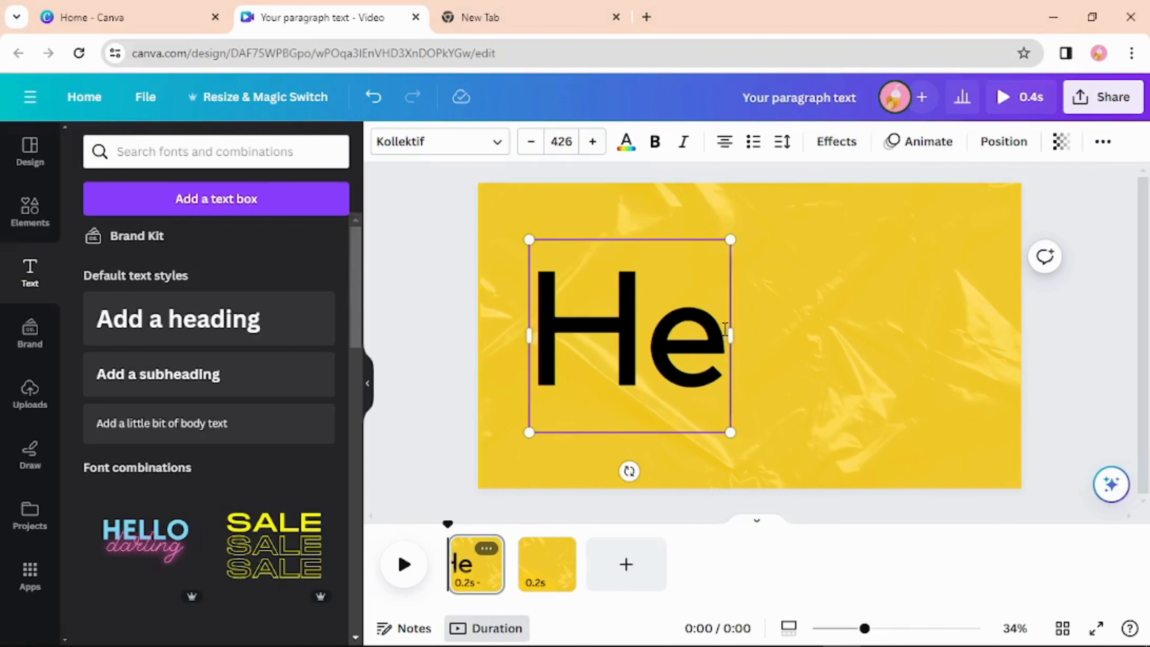
text(elo)
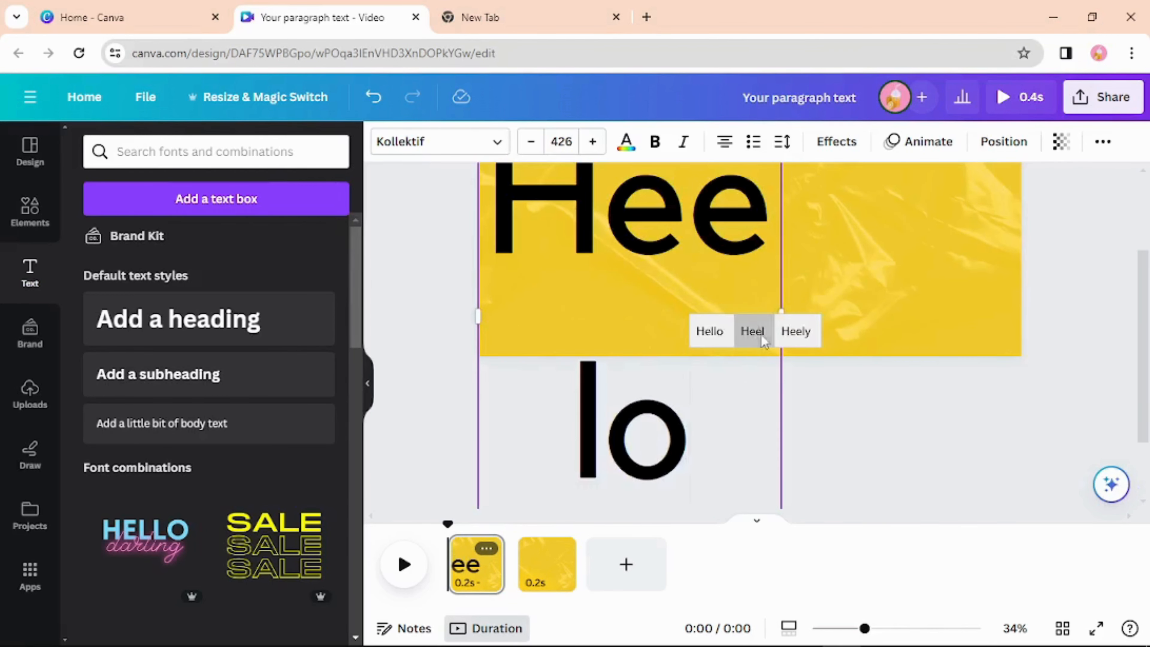
key(BackSpace)
key(BackSpace)
key(BackSpace)
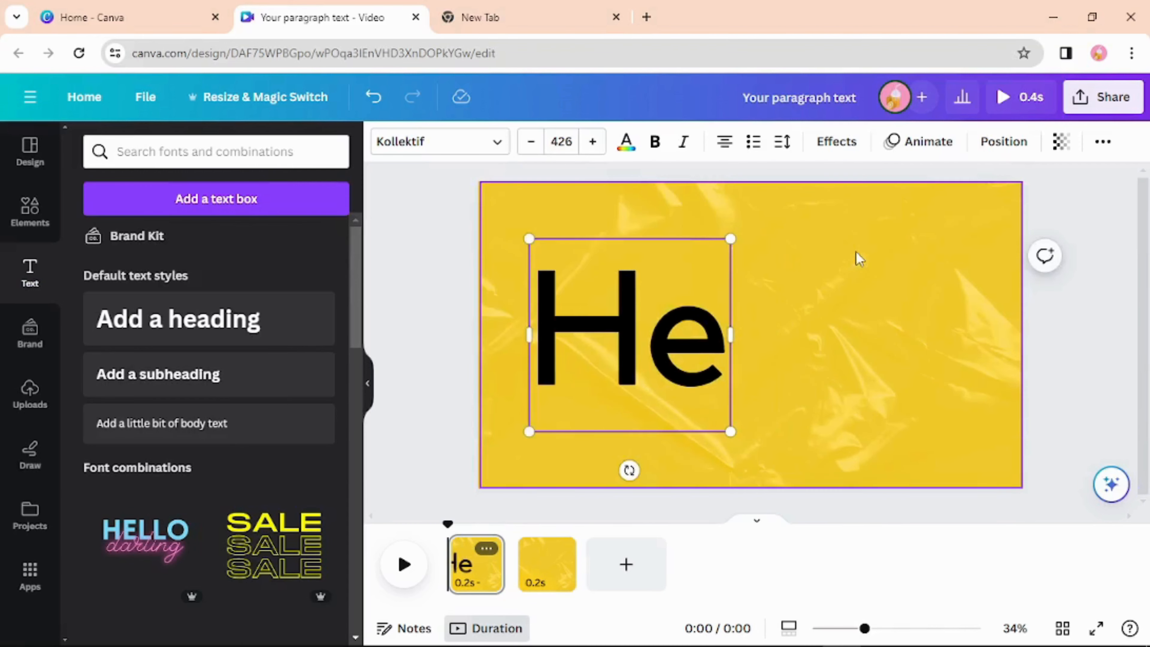
Complete the word as "Hello" and scale the text box down from its upper corner
text(llo)
scroll(514, 253, up, 3)
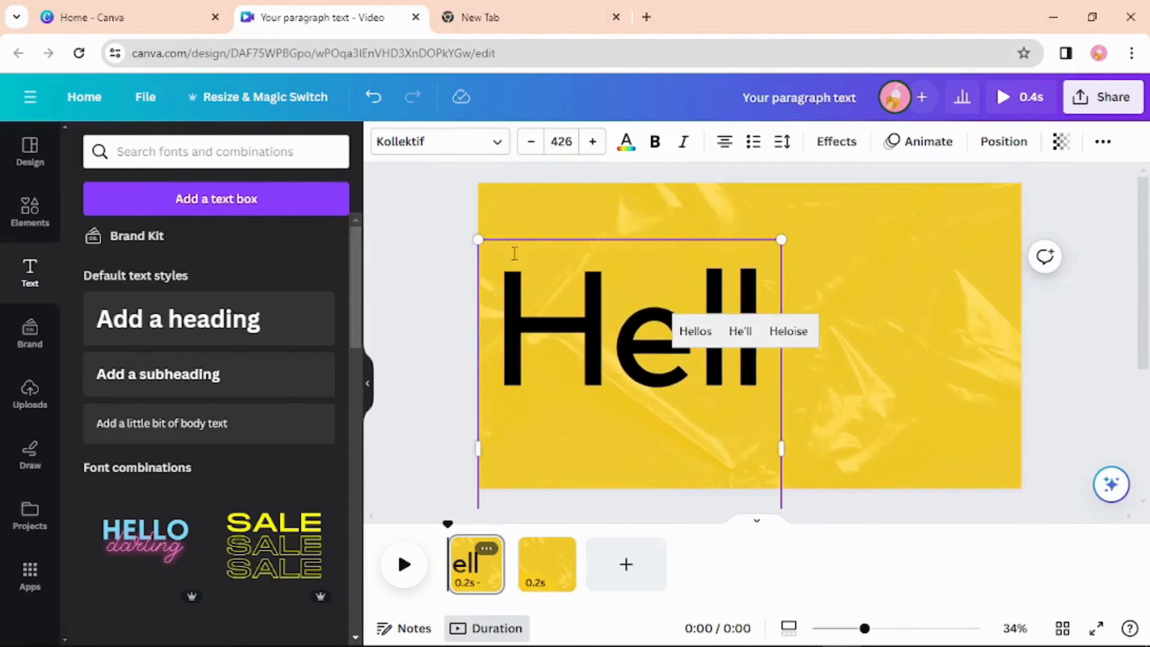
drag(478, 239, 574, 372)
Cycle the crumpled texture's lock until it is unlocked, and shift the texture up and left on the page
click(660, 294)
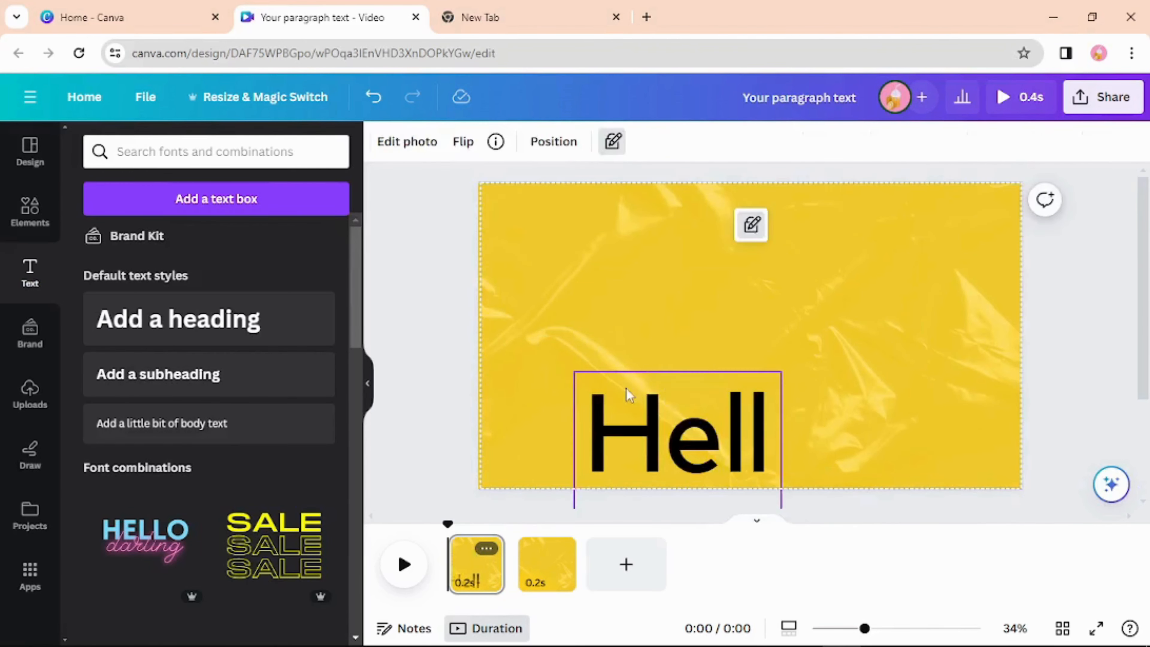
click(751, 225)
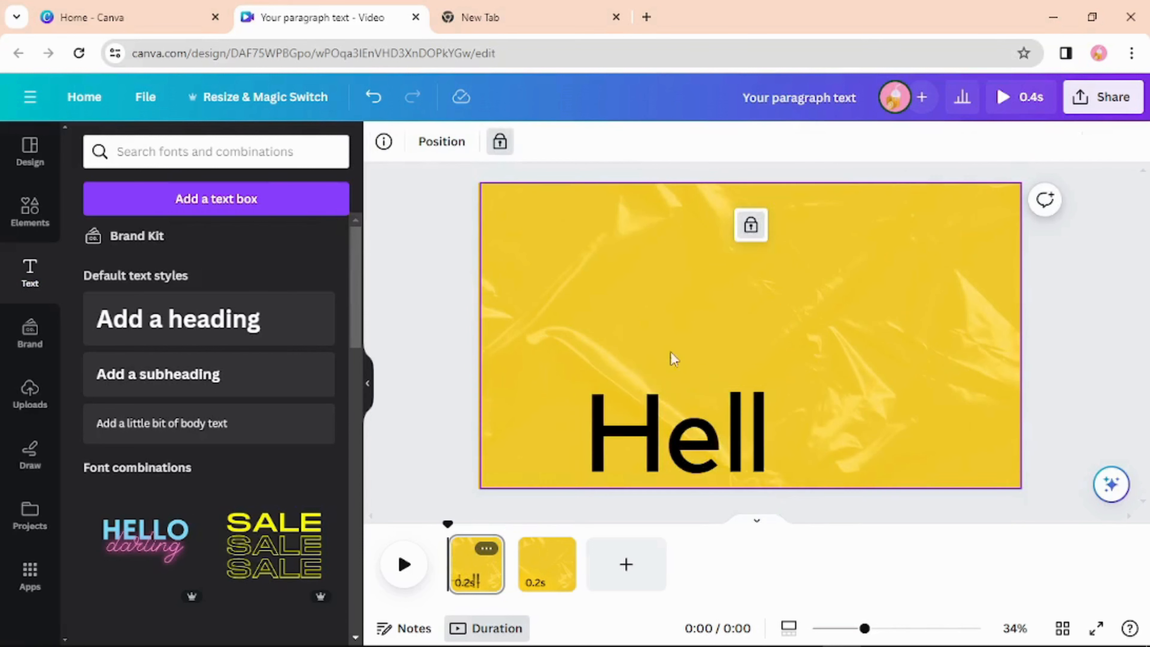
click(749, 228)
drag(708, 401, 662, 250)
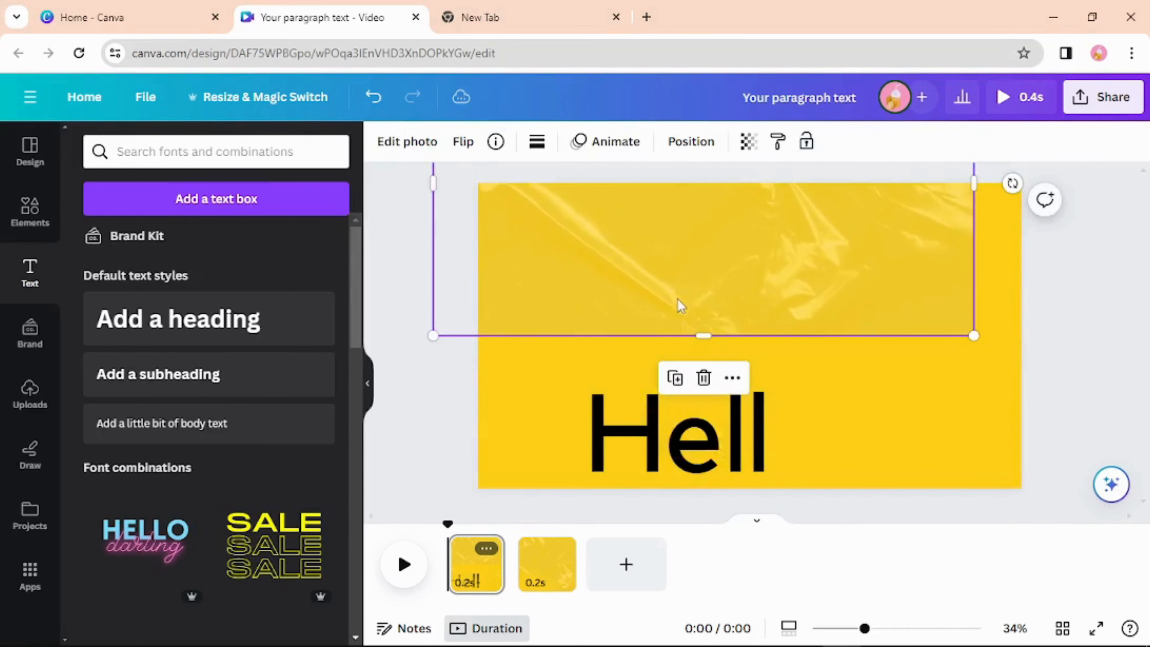
Undo the texture's move, shift the Hello text upward, and widen its box to about 1,244 so the word fits one line
key(ctrl+z)
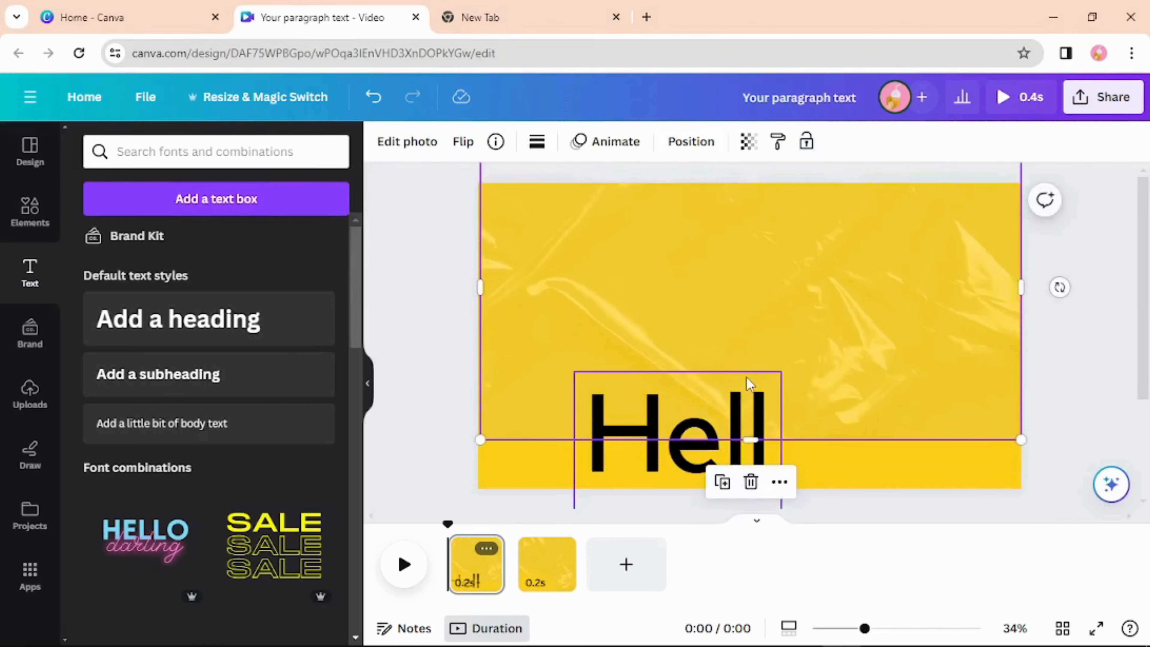
drag(731, 398, 734, 216)
drag(773, 356, 922, 358)
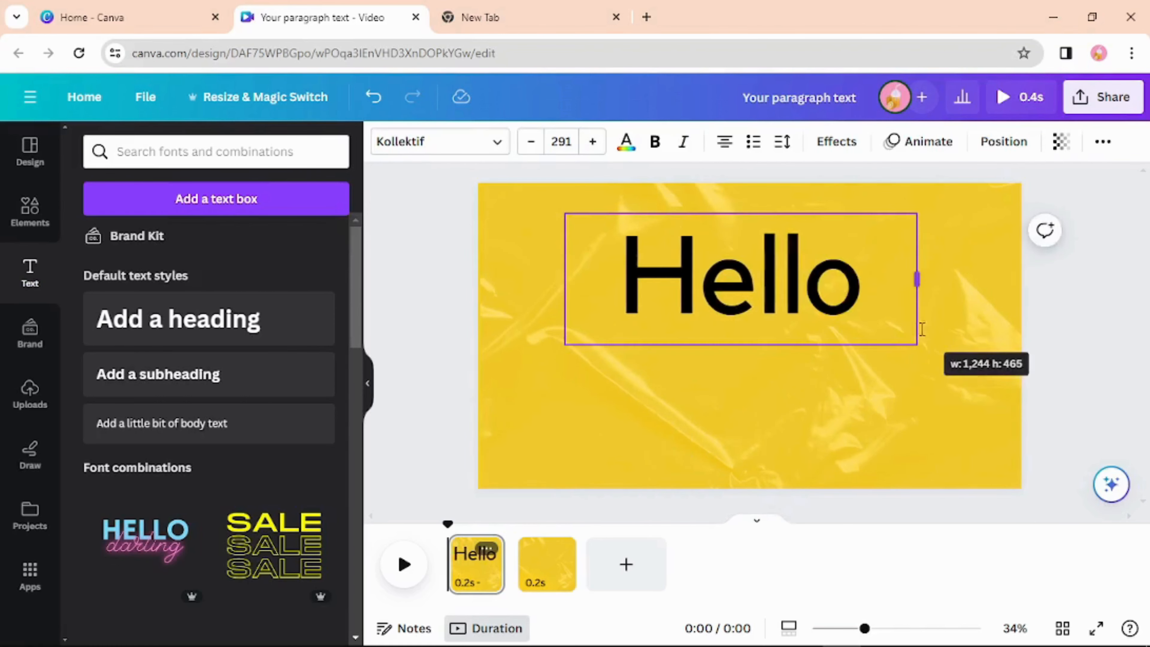
Move the Hello text down to the middle of the page
click(821, 424)
drag(769, 312, 772, 368)
click(955, 320)
click(915, 338)
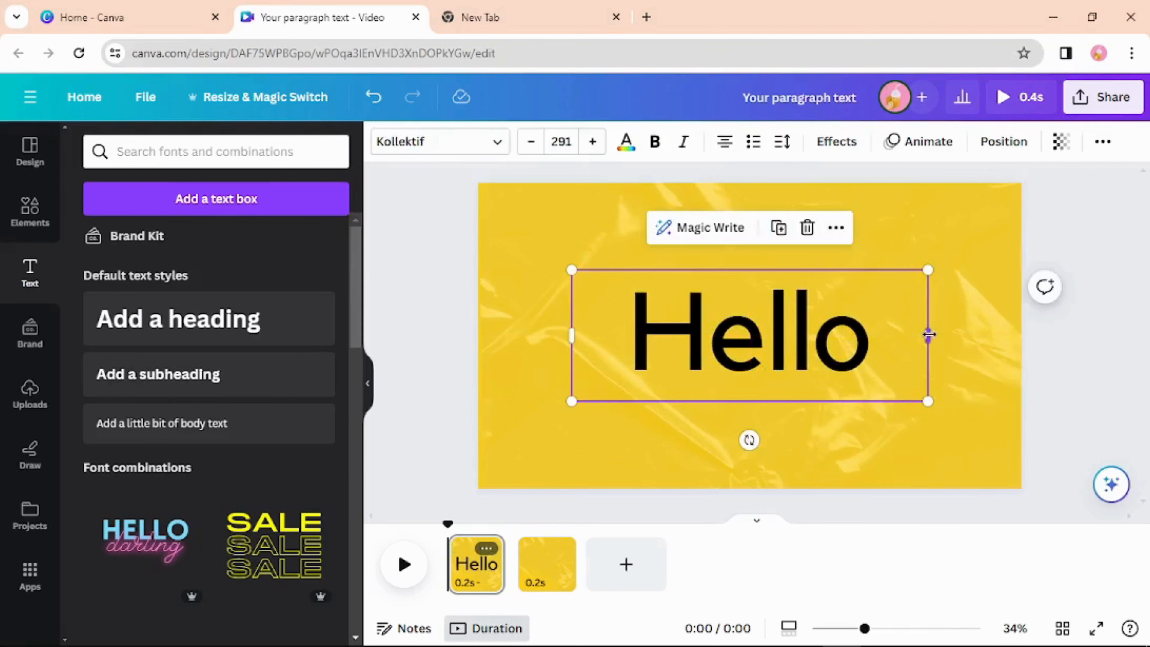
Narrow the text box to fit the word Hello closely and shift it slightly to the left
drag(928, 335, 820, 335)
click(831, 336)
click(730, 351)
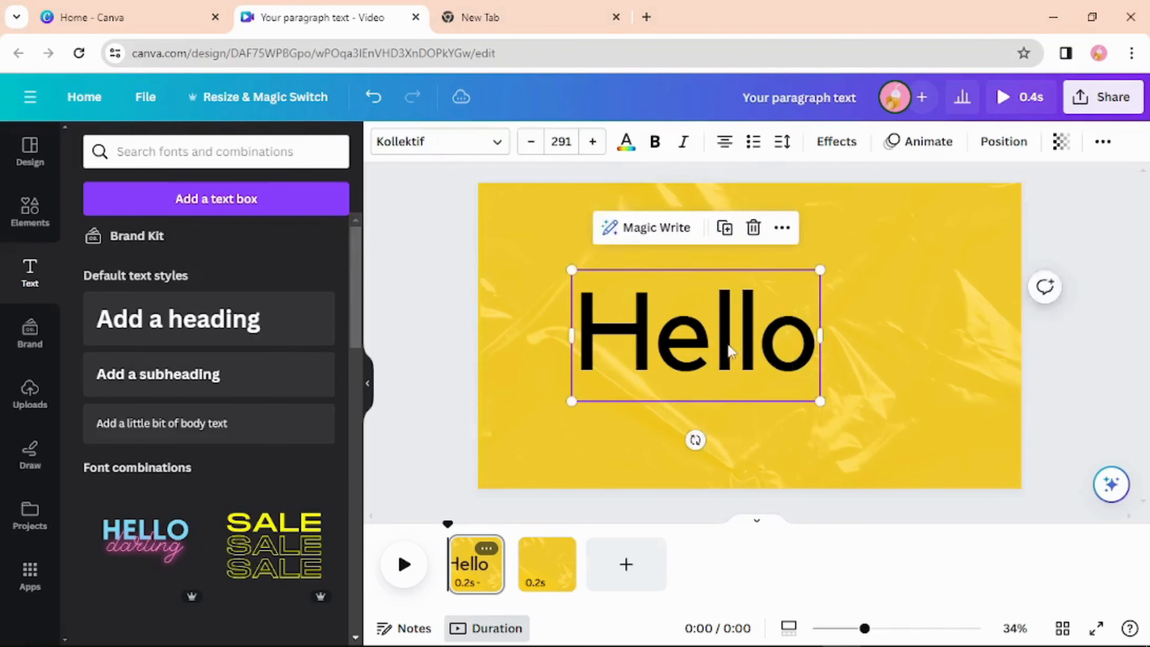
drag(729, 351, 707, 354)
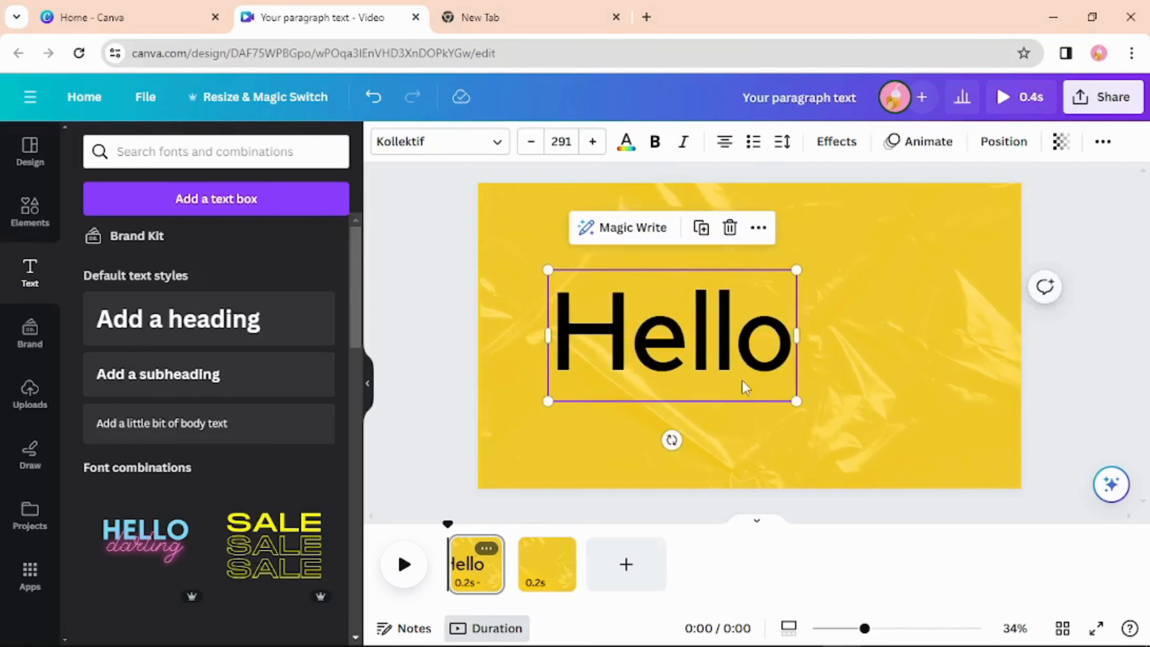
Remove the Hello text from the first page and duplicate the second page
key(Delete)
click(547, 562)
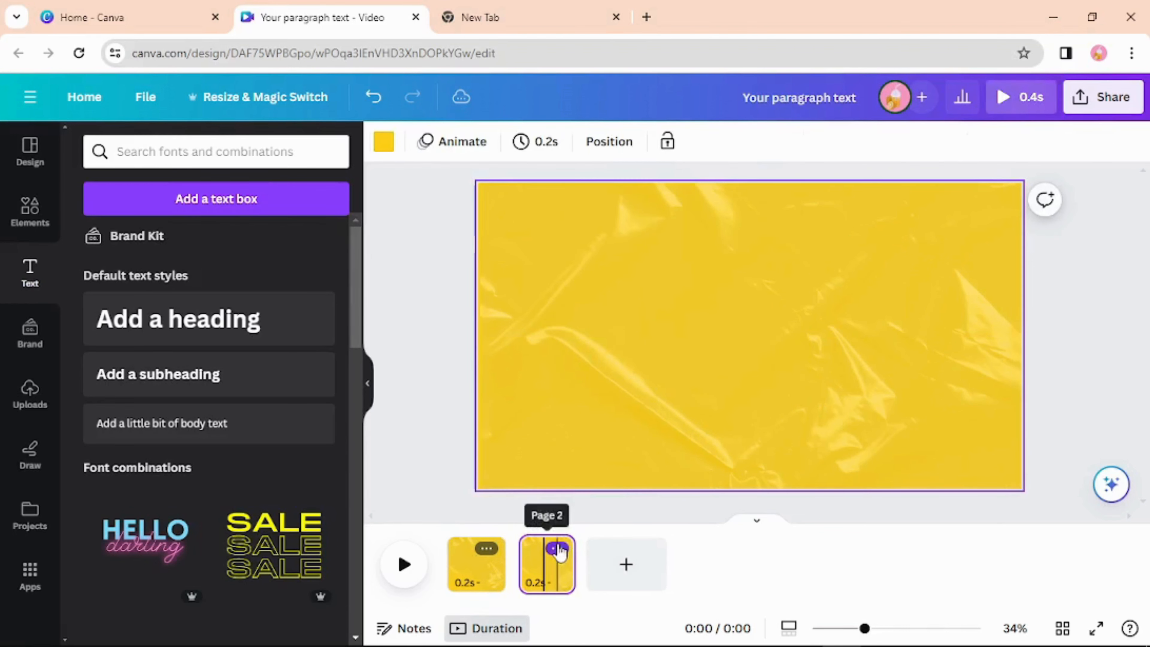
click(557, 549)
click(593, 317)
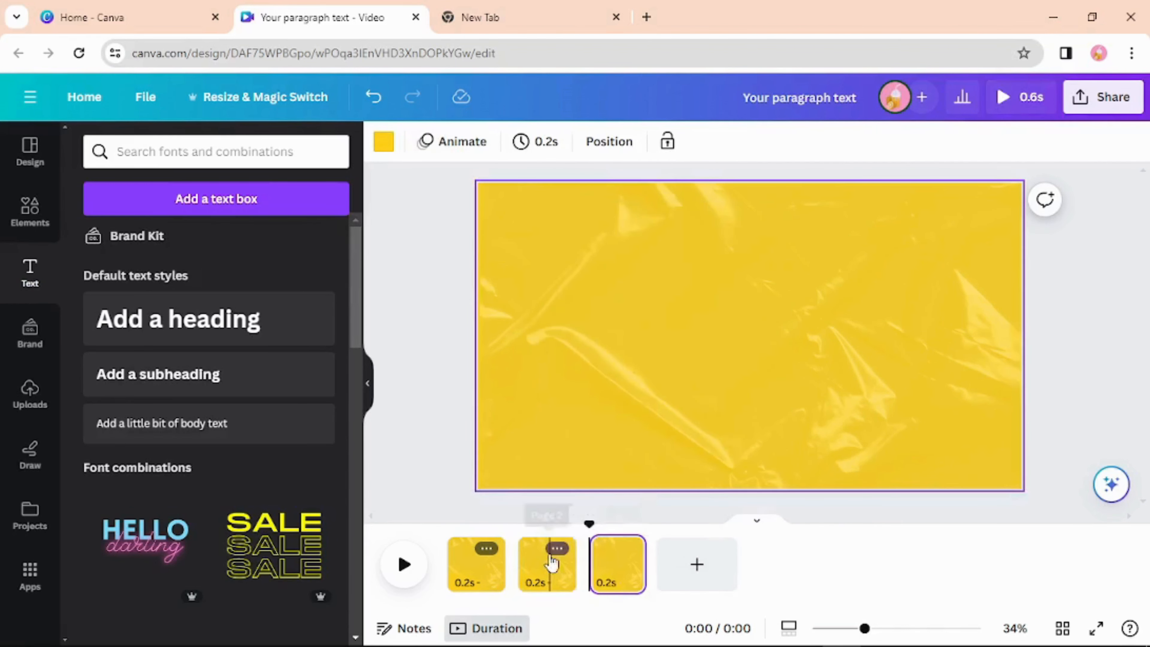
Set the second page's duration to 0.6 seconds
click(552, 564)
click(549, 152)
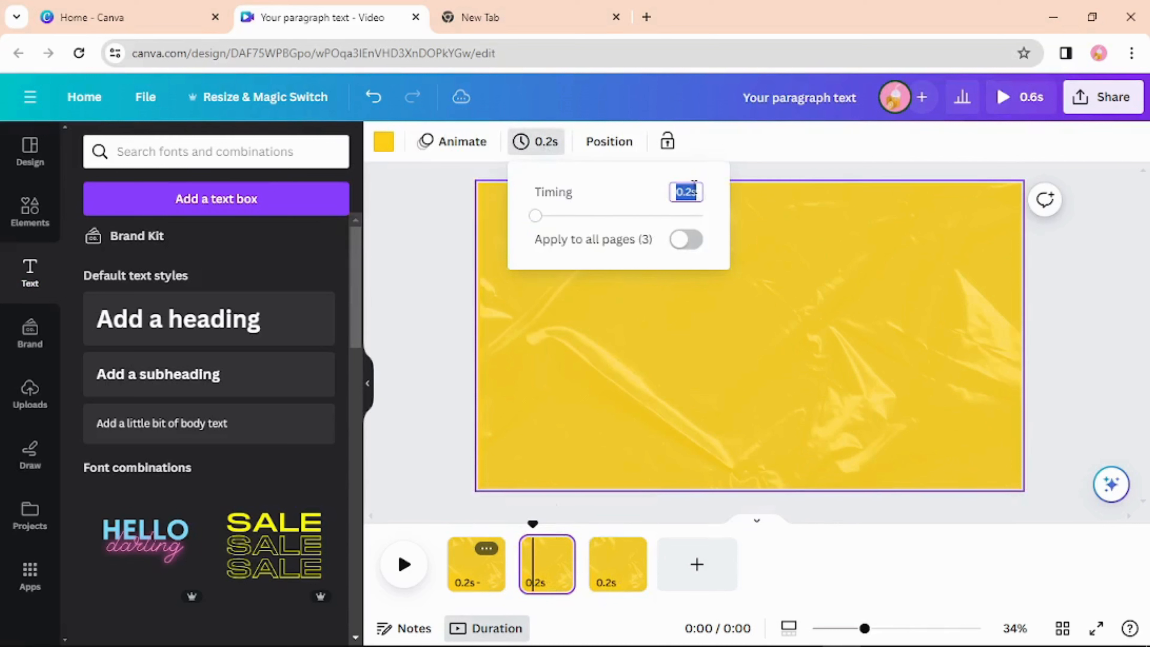
text(0.6)
key(Return)
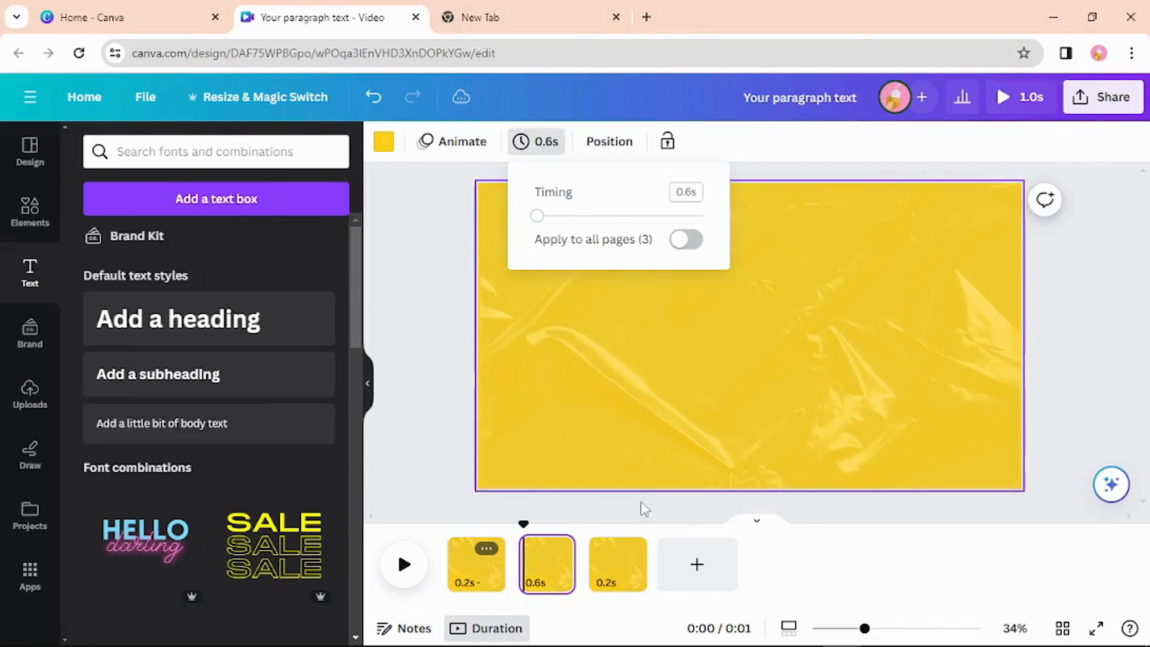
Delete the 0.2-second third page and duplicate the 0.6-second second page in its place
click(627, 548)
click(675, 350)
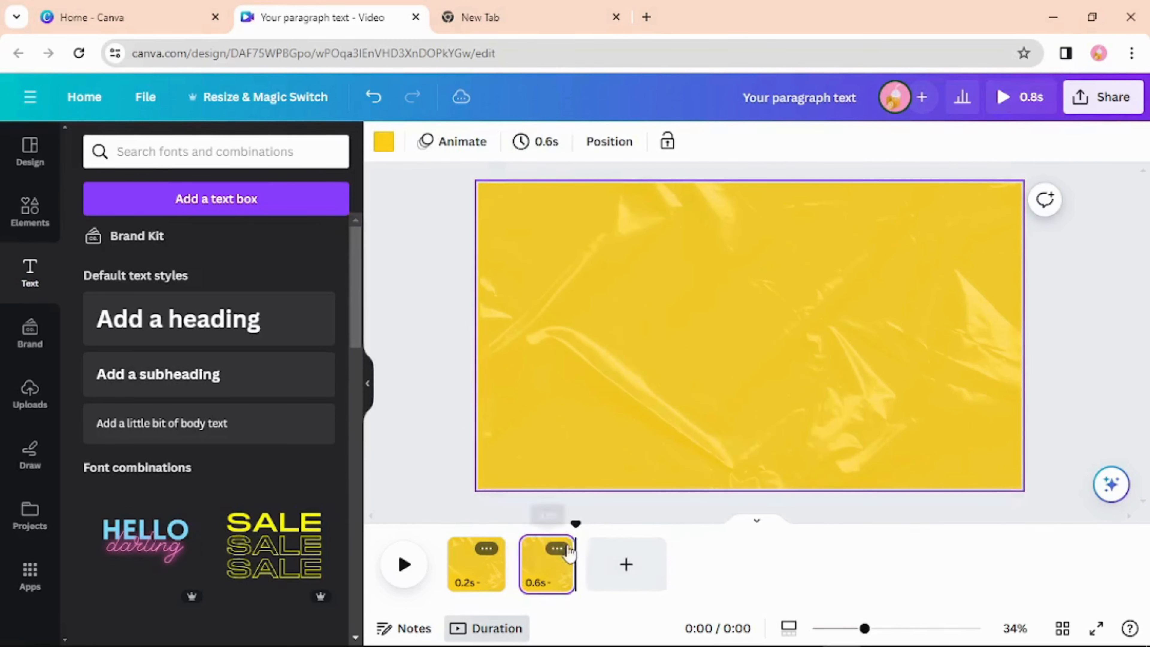
click(568, 550)
click(617, 283)
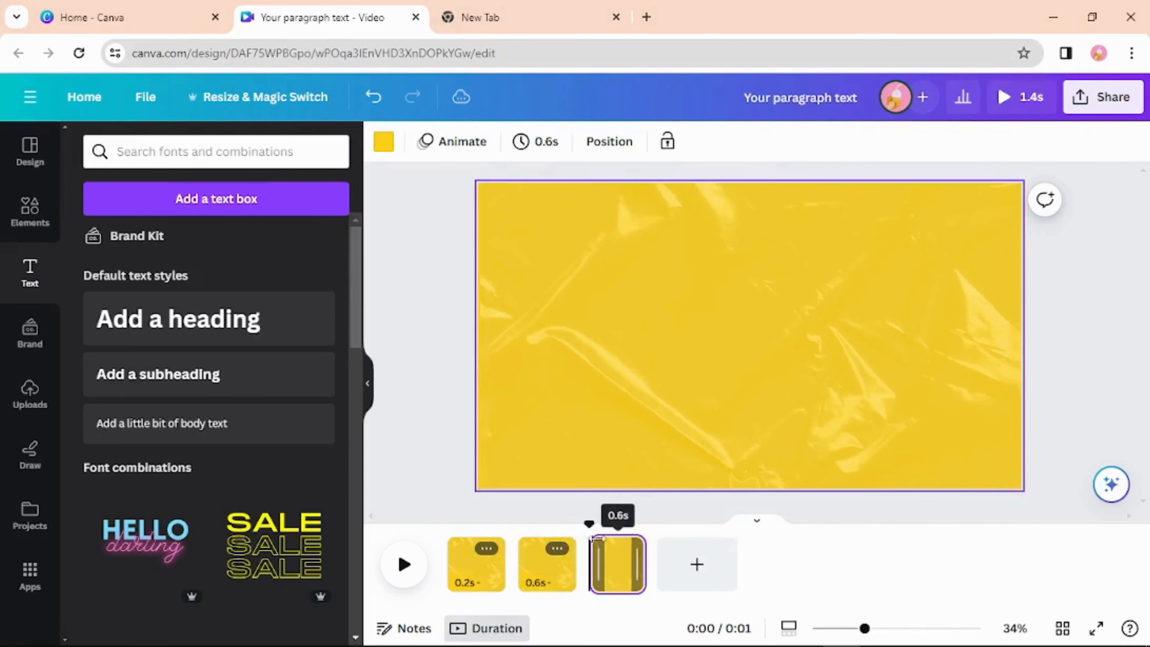
Place the Hello text on both the second and the third page
click(545, 562)
click(699, 350)
click(696, 344)
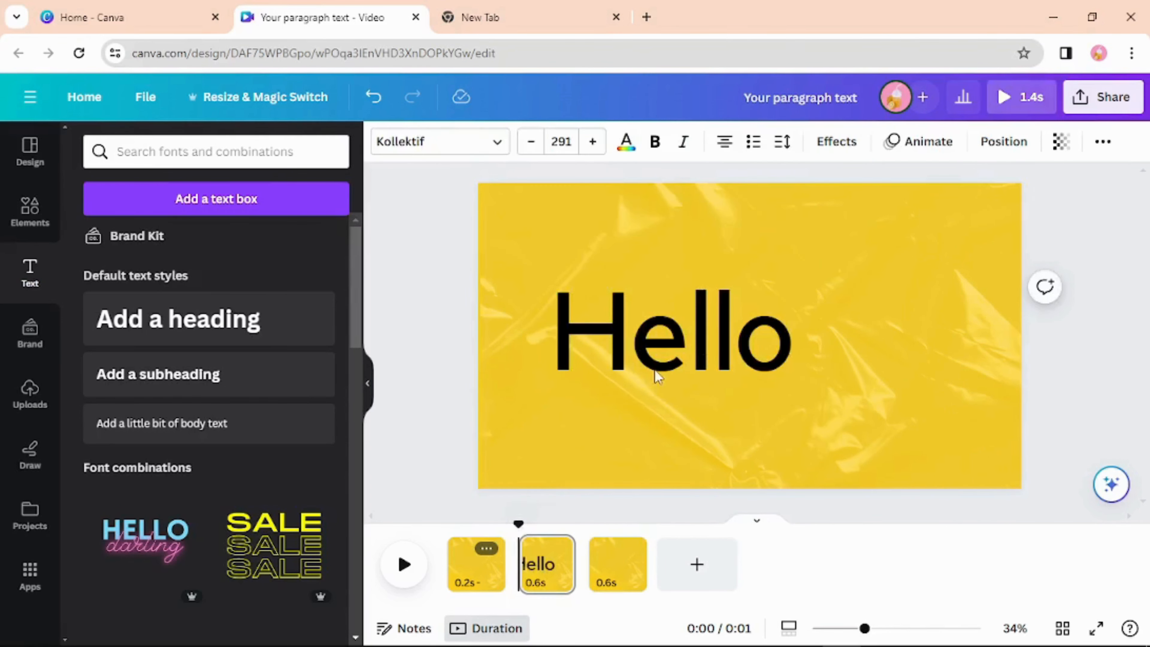
click(624, 565)
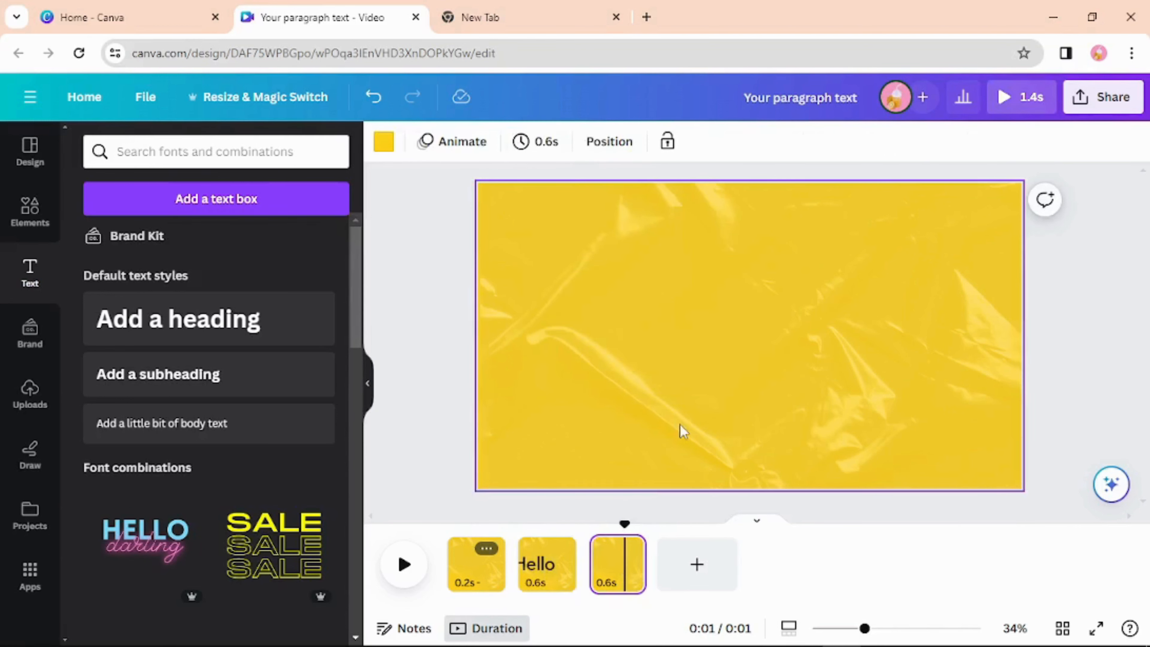
text(Hello)
click(731, 459)
Shorten the second page's text to the letter H and narrow its box to fit
click(557, 550)
click(930, 354)
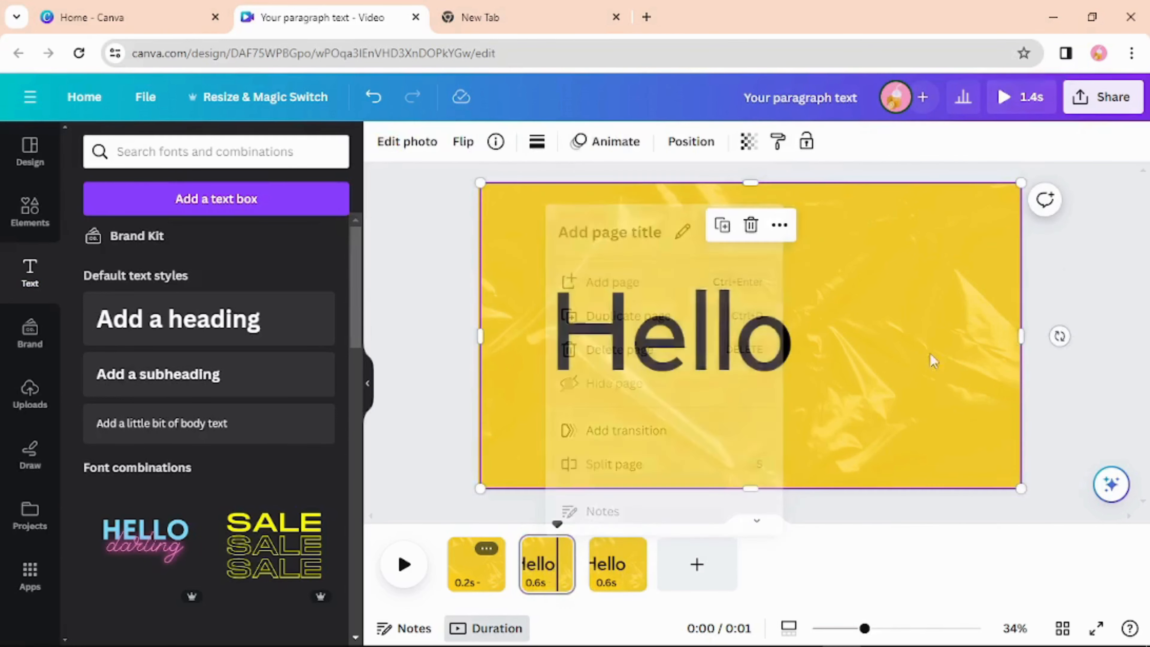
click(670, 350)
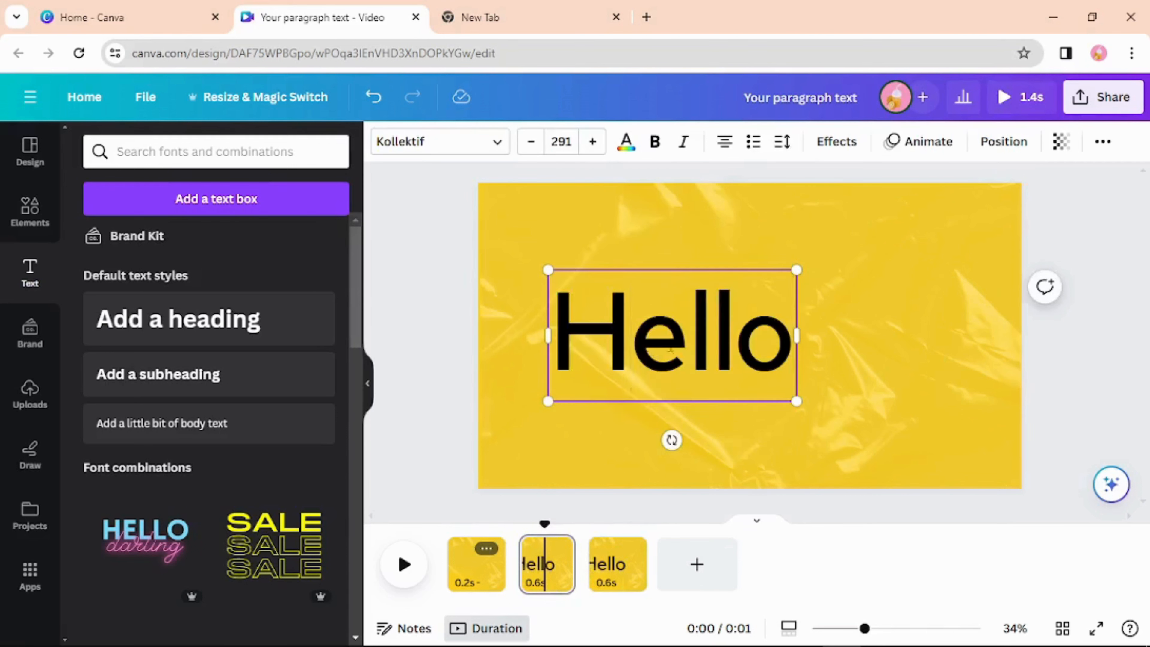
mouse_move(630, 348)
mouse_down()
mouse_move(793, 349)
mouse_move(629, 333)
mouse_up()
key(BackSpace)
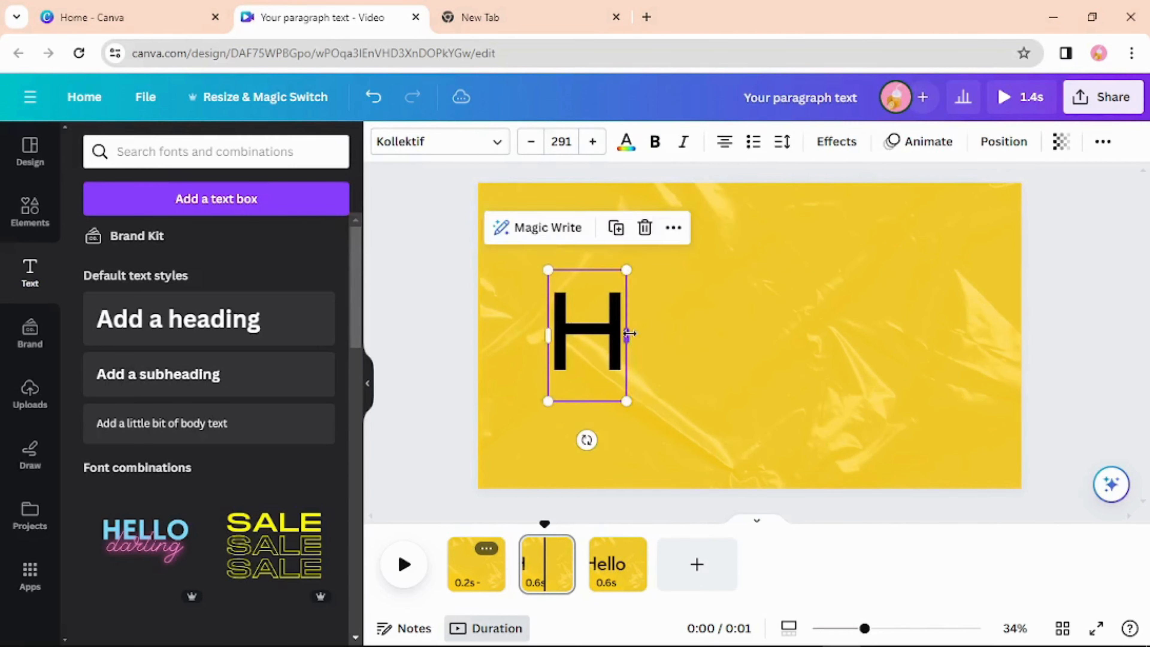
click(839, 342)
Apply the Stomp text animation to the second page's H, playing only on enter
mouse_move(543, 527)
mouse_down()
mouse_move(480, 528)
mouse_move(529, 531)
mouse_up()
click(588, 330)
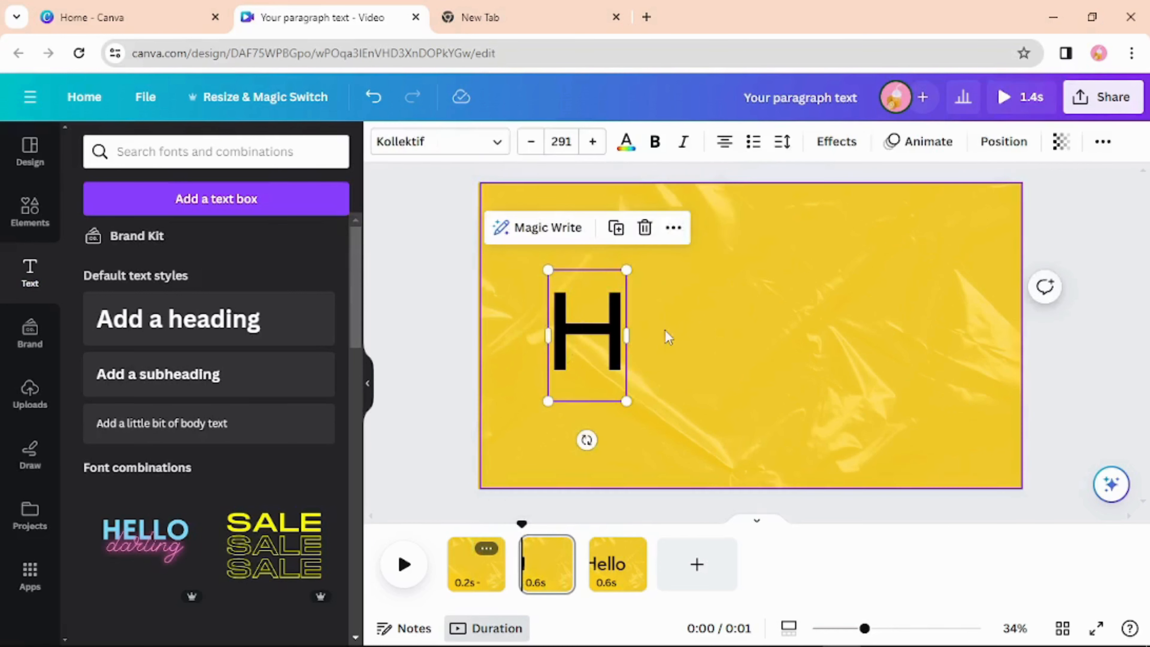
click(924, 143)
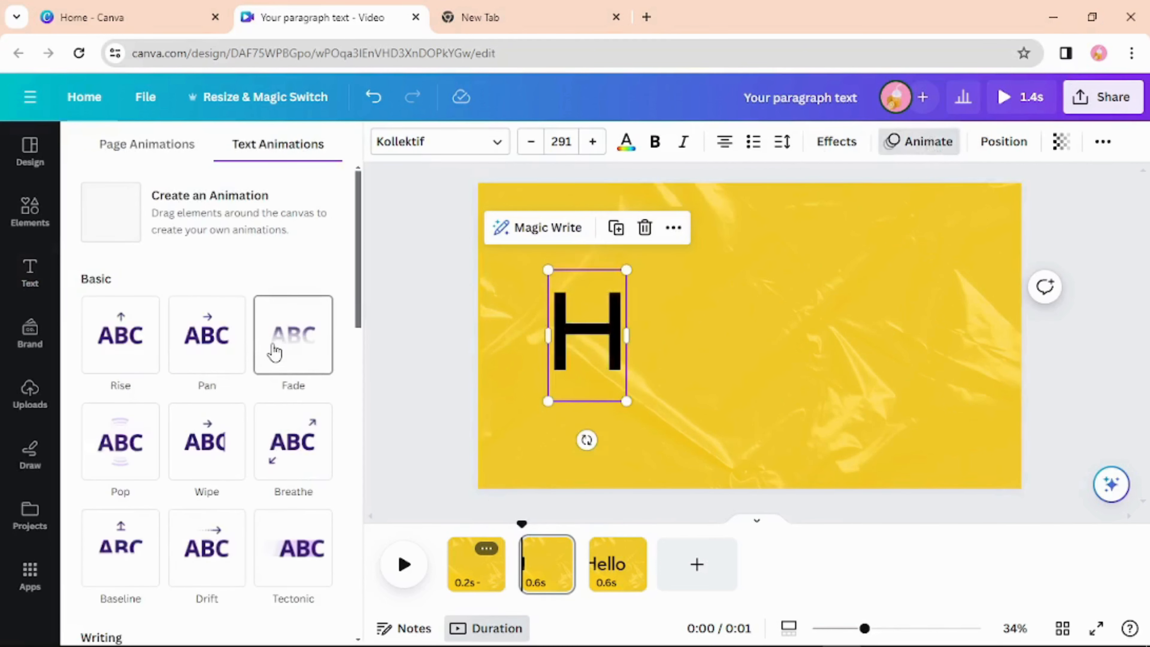
scroll(268, 352, down, 10)
scroll(230, 311, down, 4)
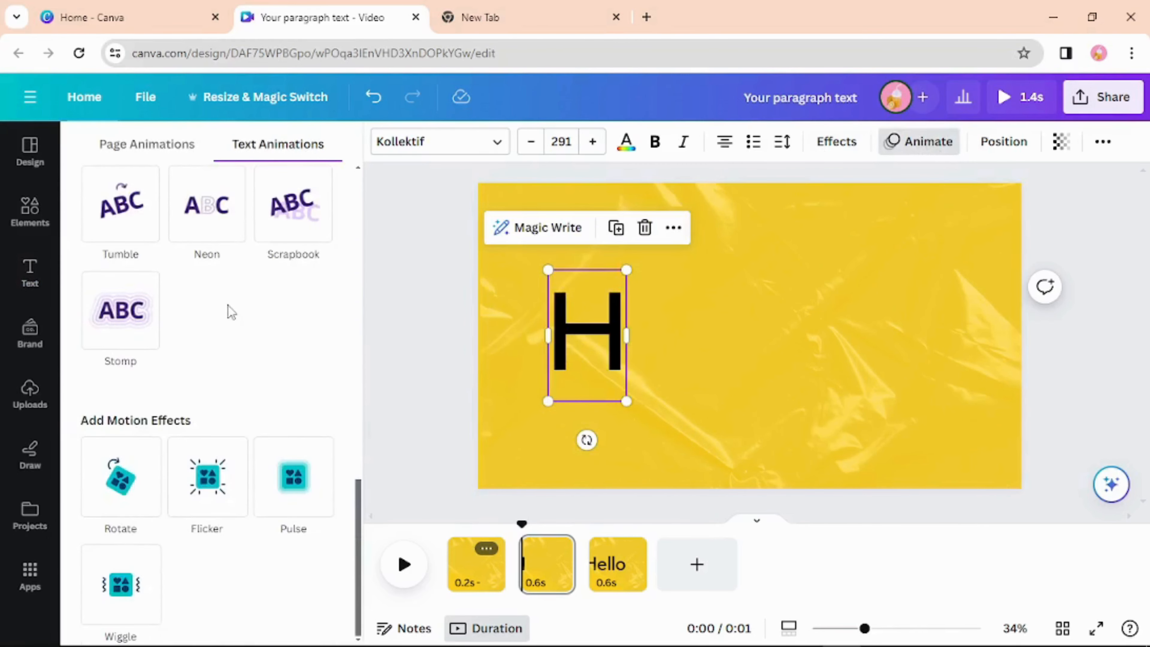
click(105, 317)
click(193, 453)
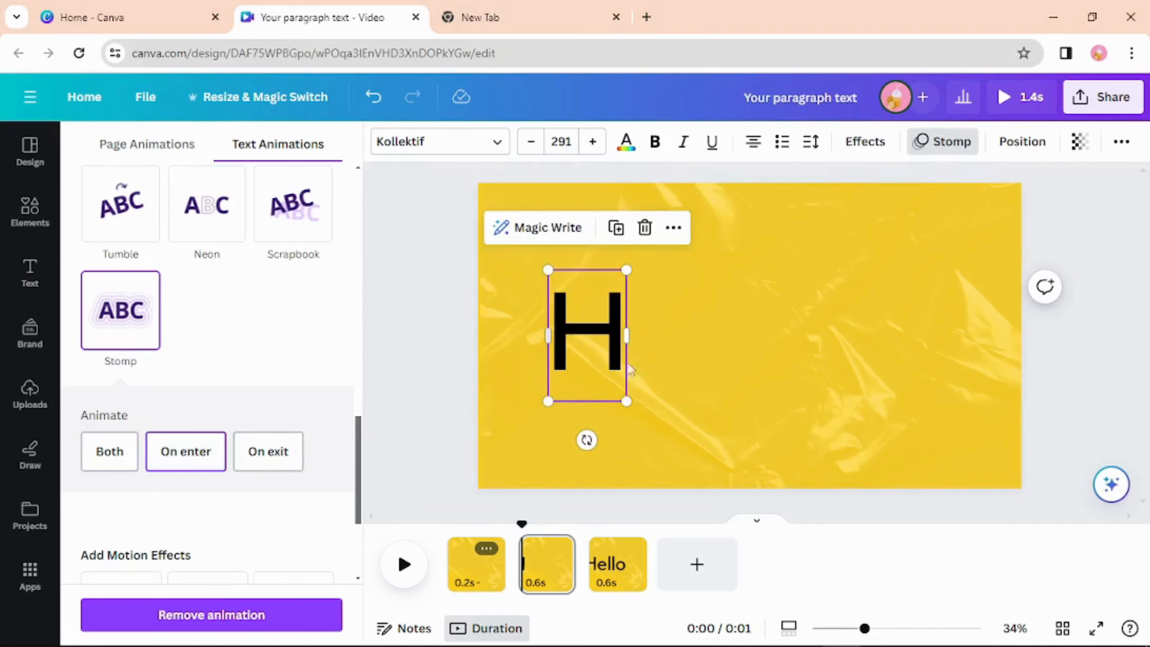
click(770, 327)
Open the third page's text for editing, select the whole word Hello and copy it
click(607, 579)
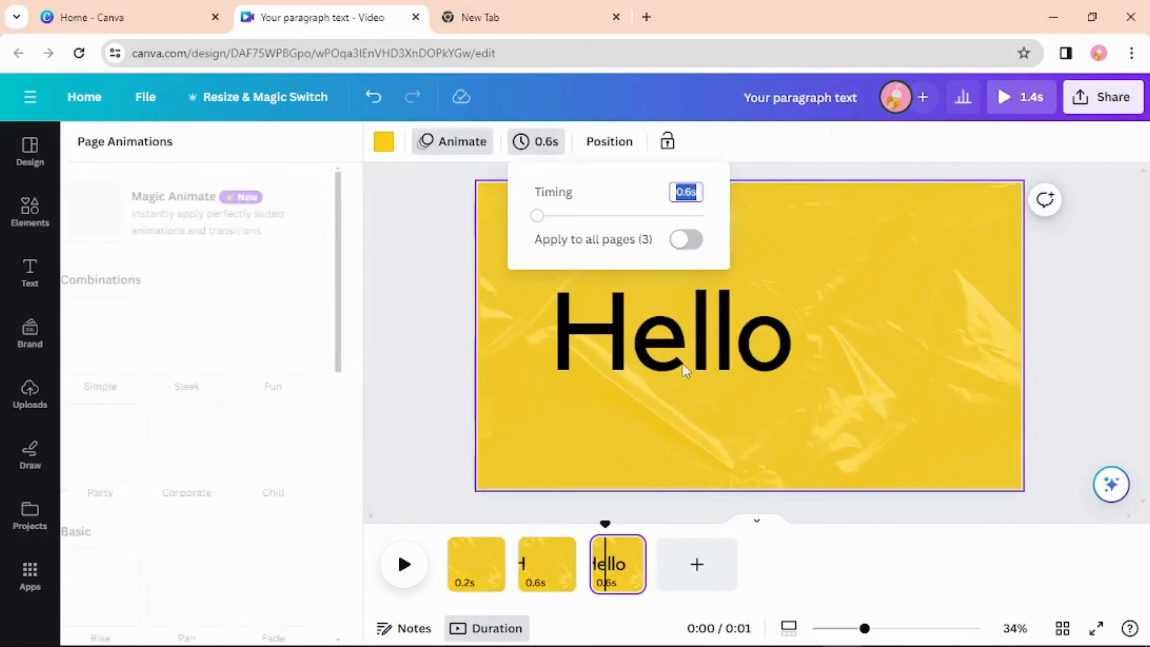
click(700, 348)
click(700, 349)
click(698, 343)
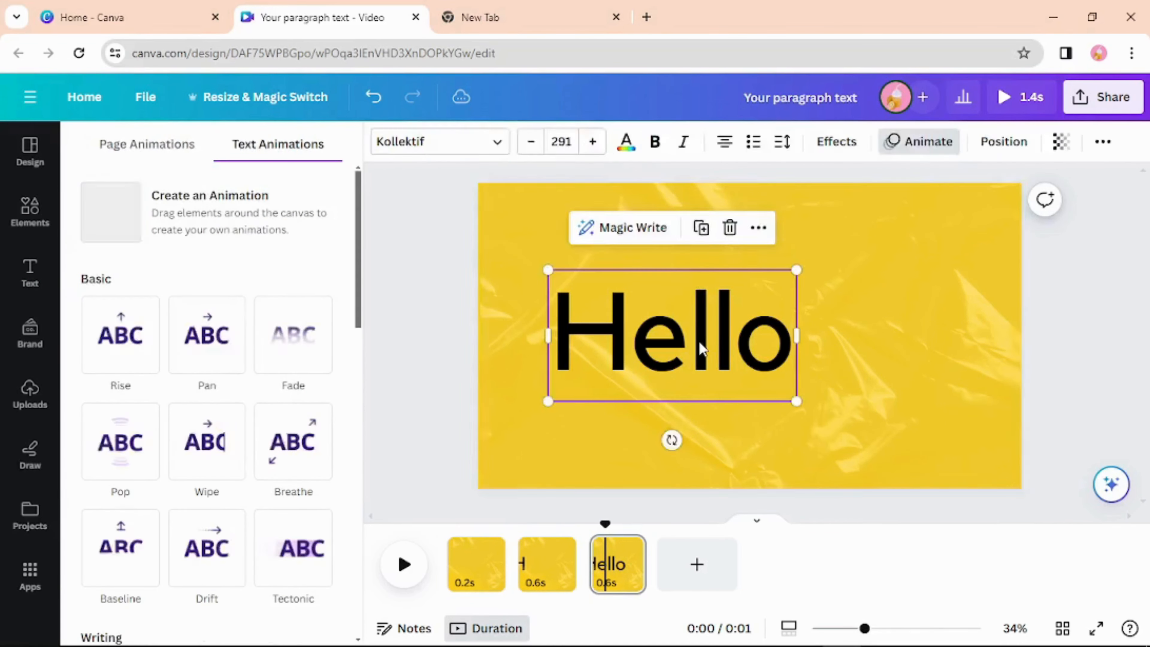
click(698, 343)
double_click(671, 335)
click(661, 333)
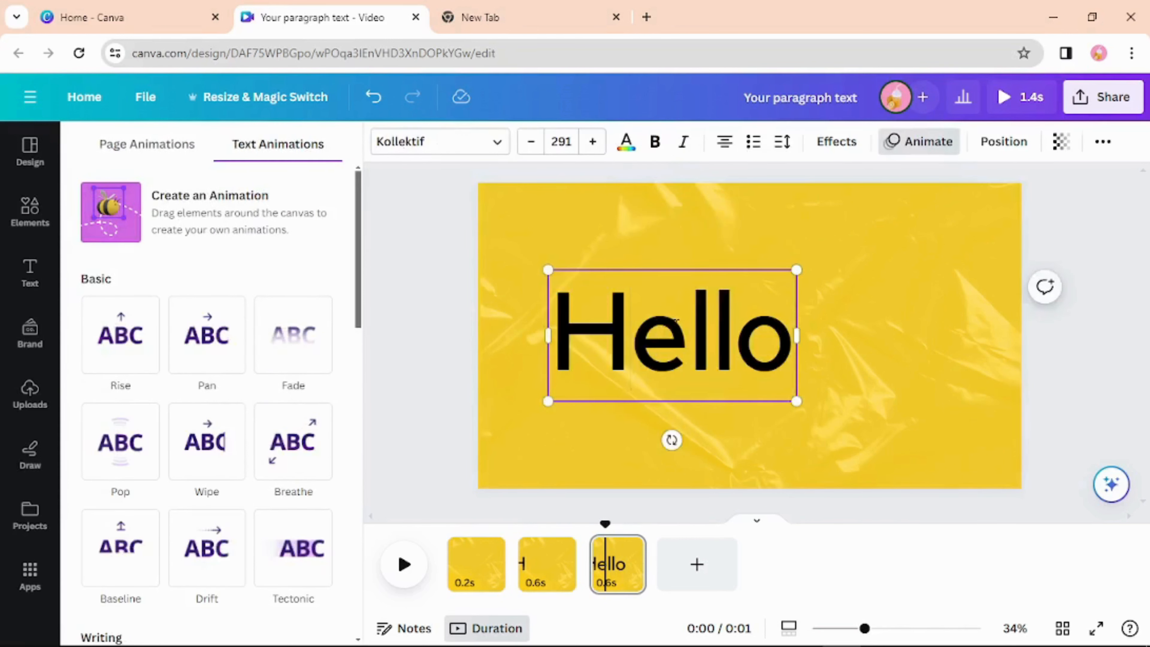
click(863, 323)
click(682, 361)
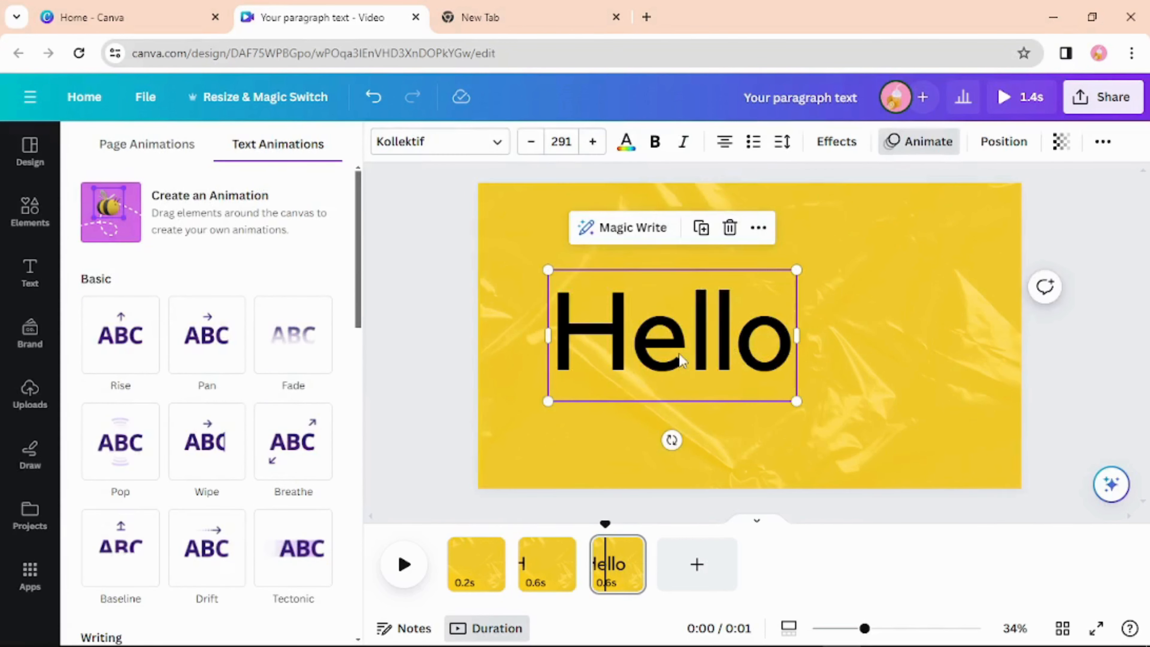
click(648, 343)
double_click(641, 339)
click(850, 338)
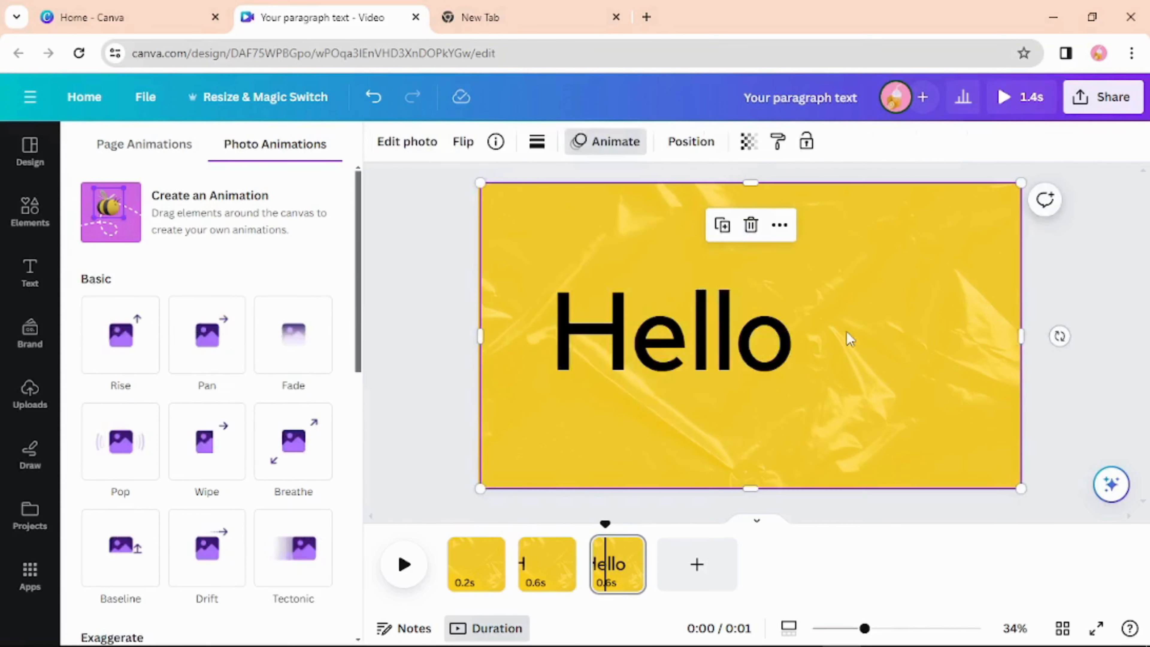
double_click(645, 347)
key(ctrl+c)
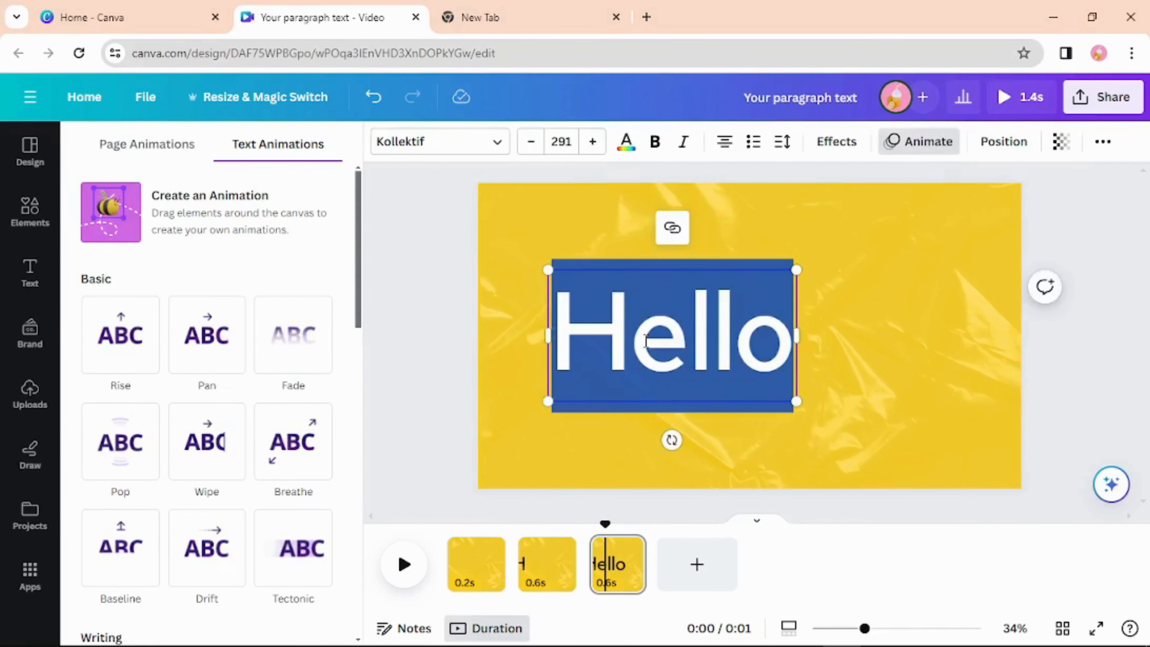
Delete "ello" from the third page's text and narrow the box to fit the remaining H
drag(633, 340, 791, 345)
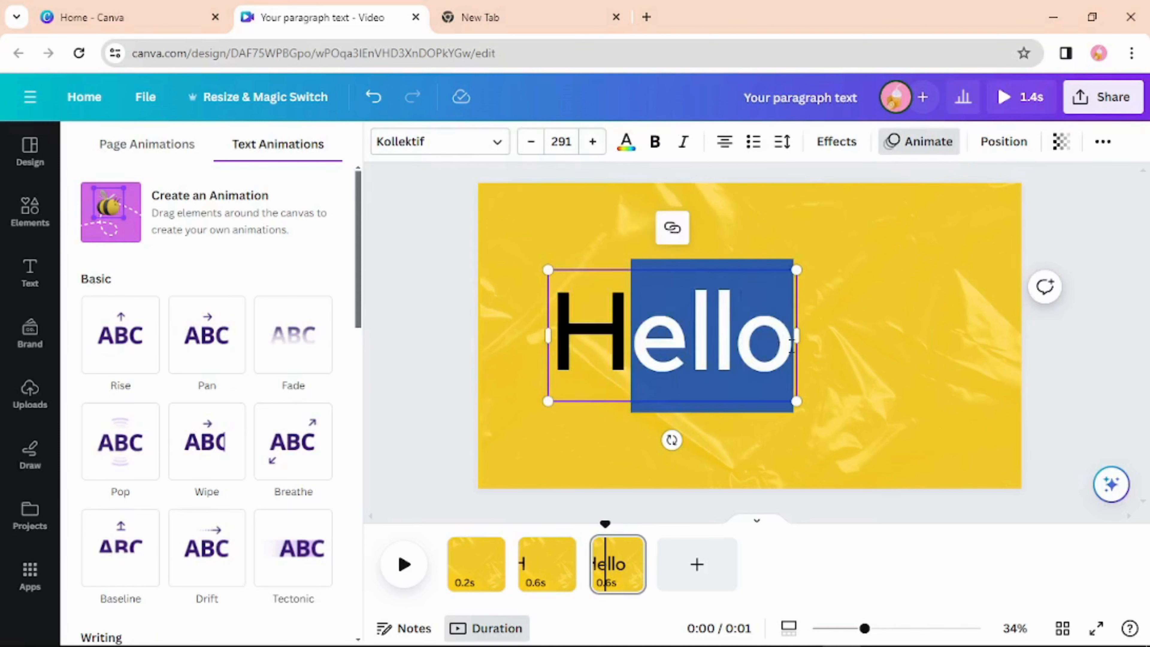
key(BackSpace)
key(ctrl+z)
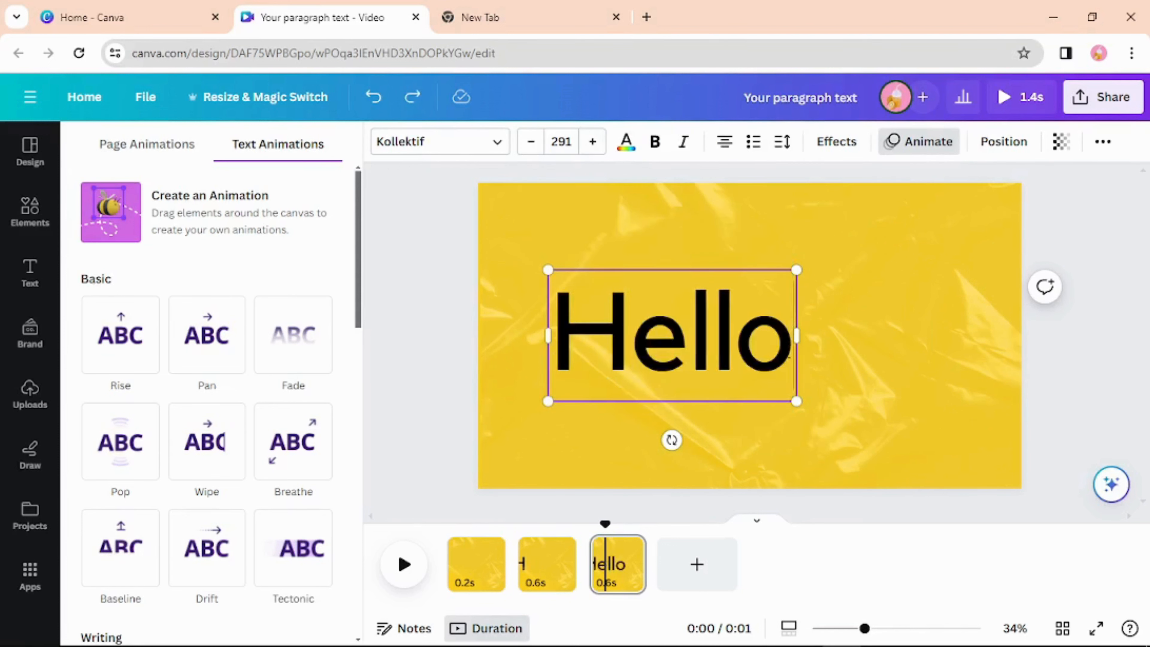
key(BackSpace)
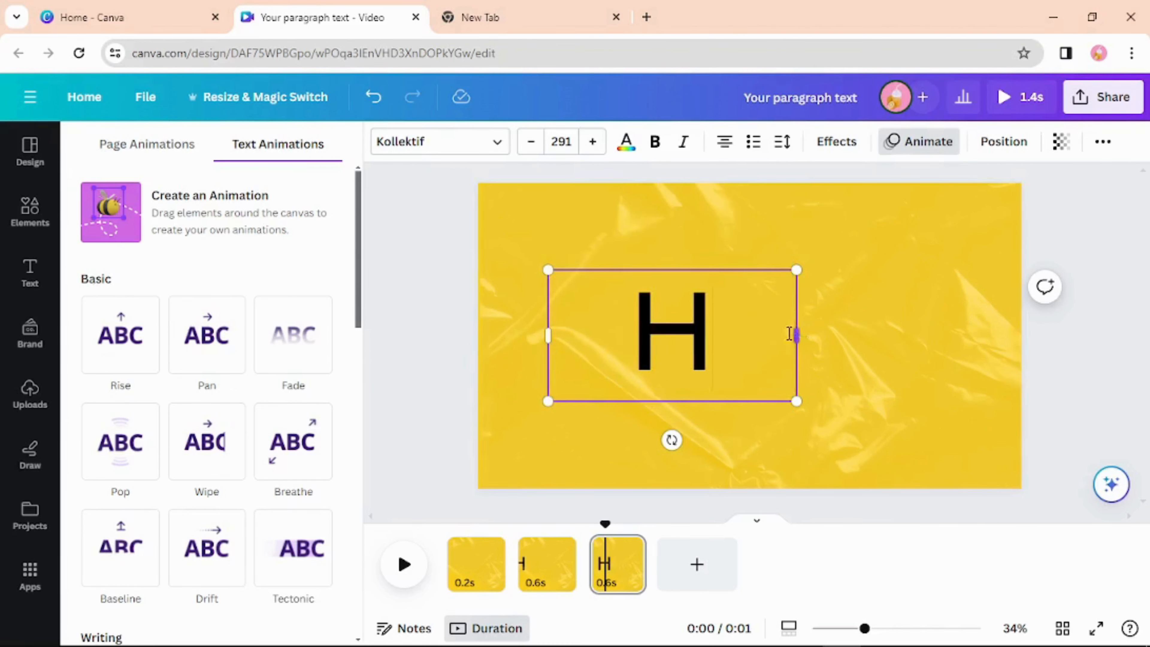
drag(795, 335, 627, 341)
click(733, 334)
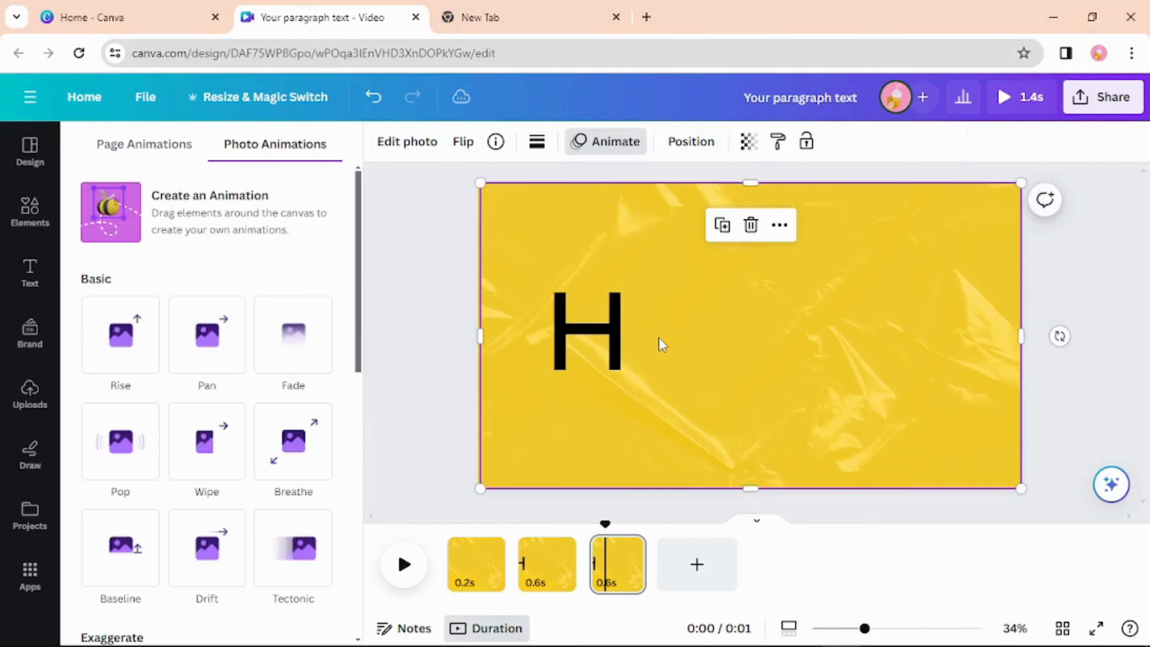
Paste Hello as a separate text beside the H and reduce it to the letter e
key(ctrl+v)
drag(739, 331, 634, 274)
click(703, 313)
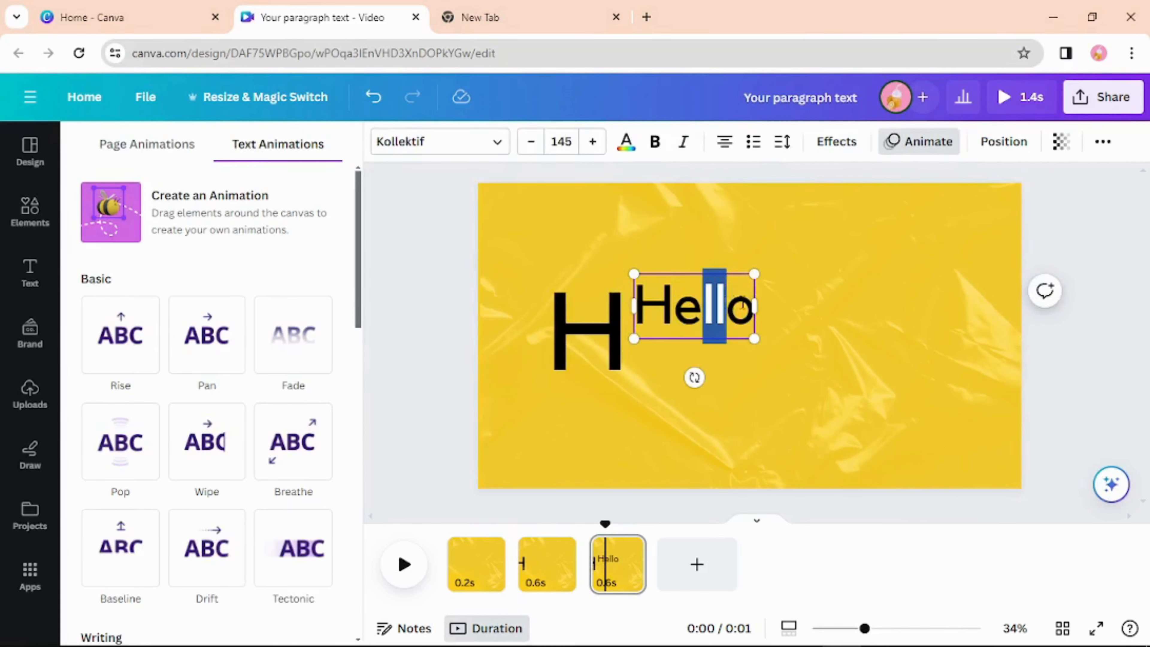
drag(742, 305, 738, 419)
key(BackSpace)
key(BackSpace)
click(829, 342)
Set the third page's letter e to font size 291 and place it directly beside the H on the same baseline
click(595, 333)
click(652, 344)
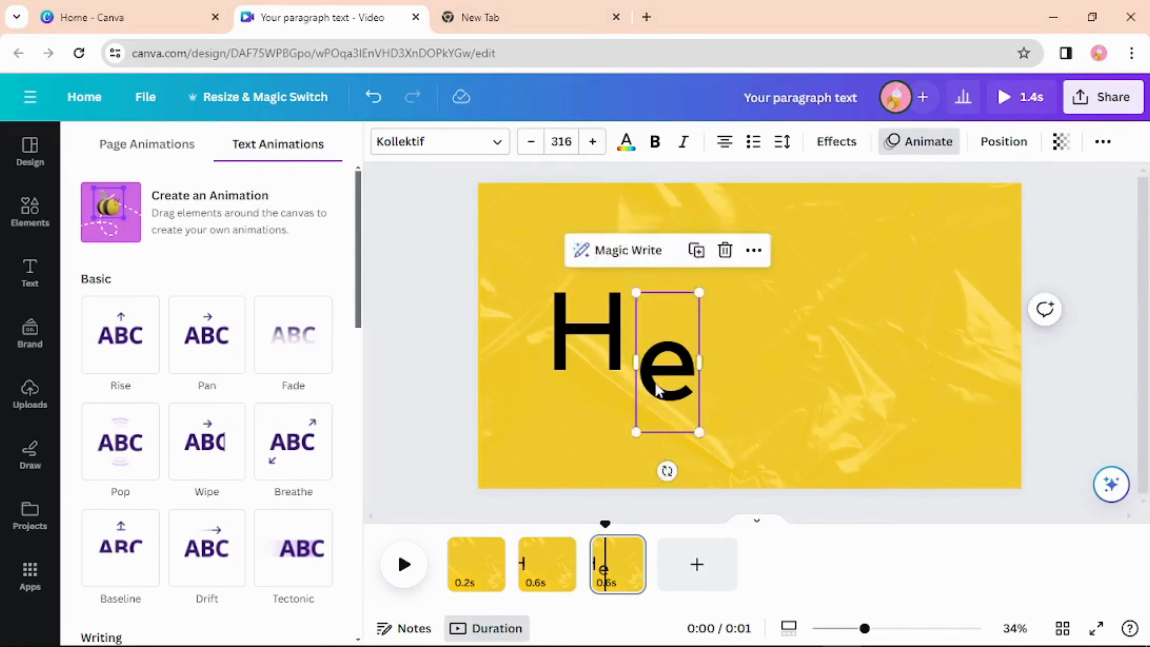
drag(652, 345, 654, 311)
click(562, 141)
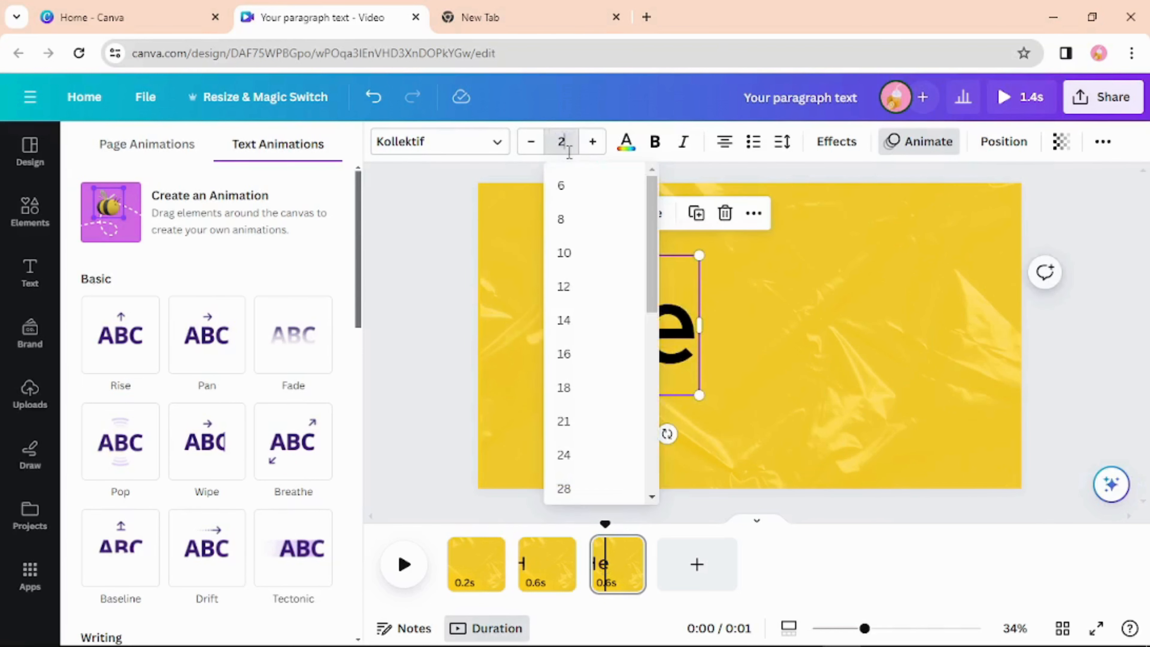
key(Return)
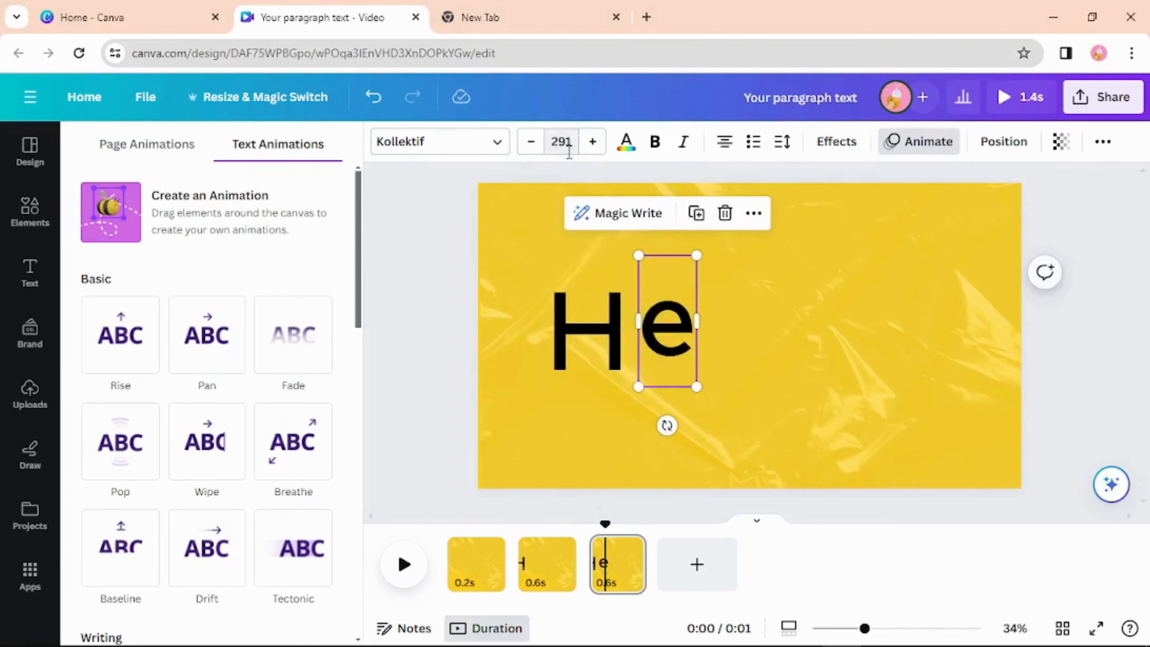
click(762, 381)
drag(685, 337, 672, 344)
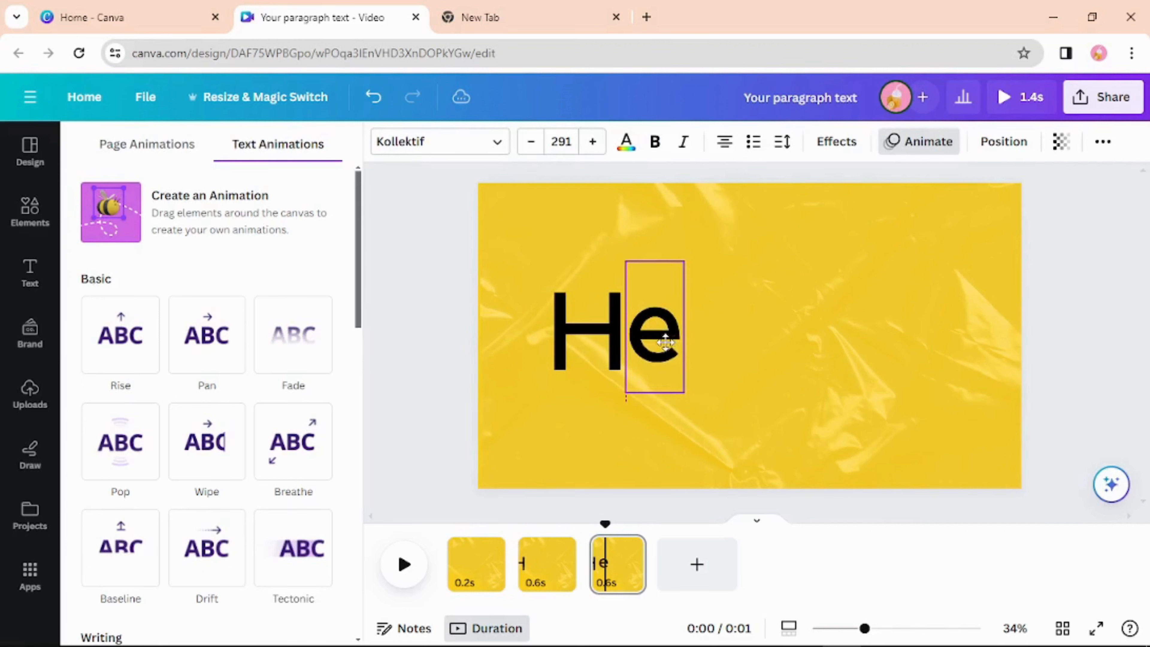
click(931, 387)
Apply the Stomp text animation to the third page's e, playing only on enter
click(664, 357)
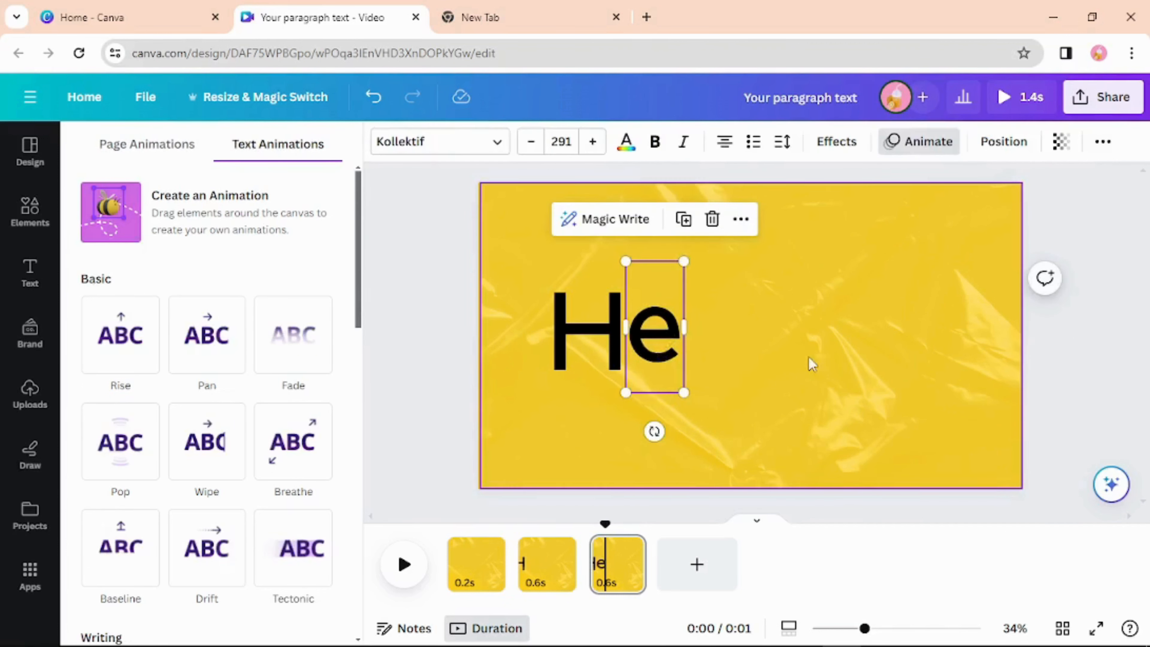
click(899, 149)
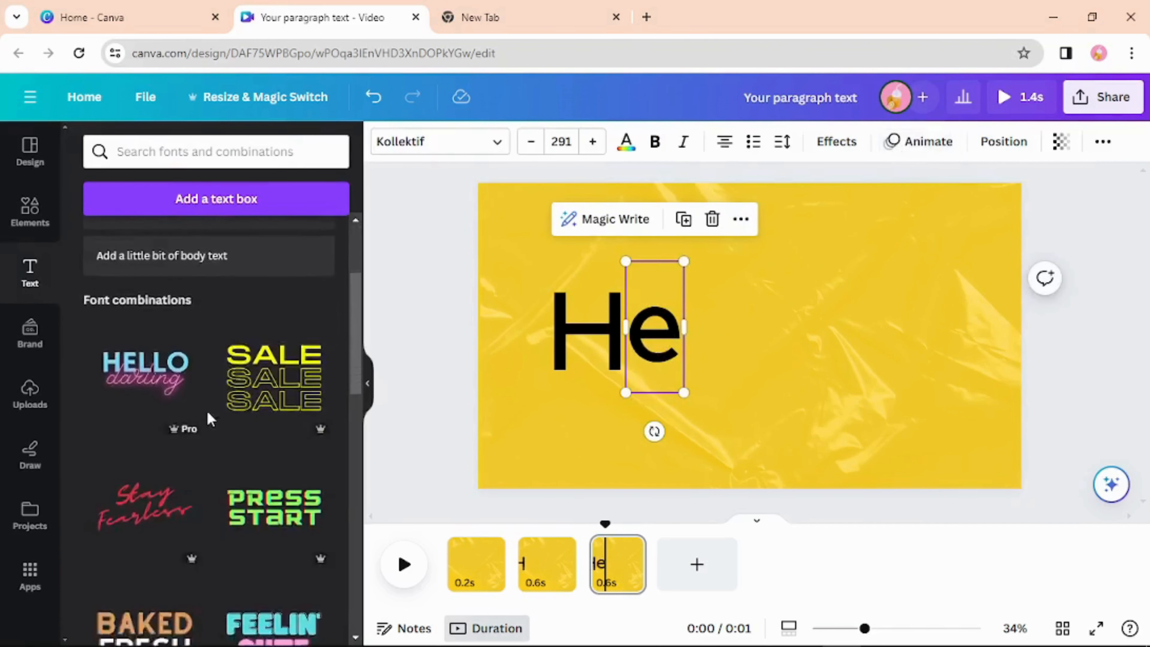
click(922, 152)
scroll(185, 399, down, 10)
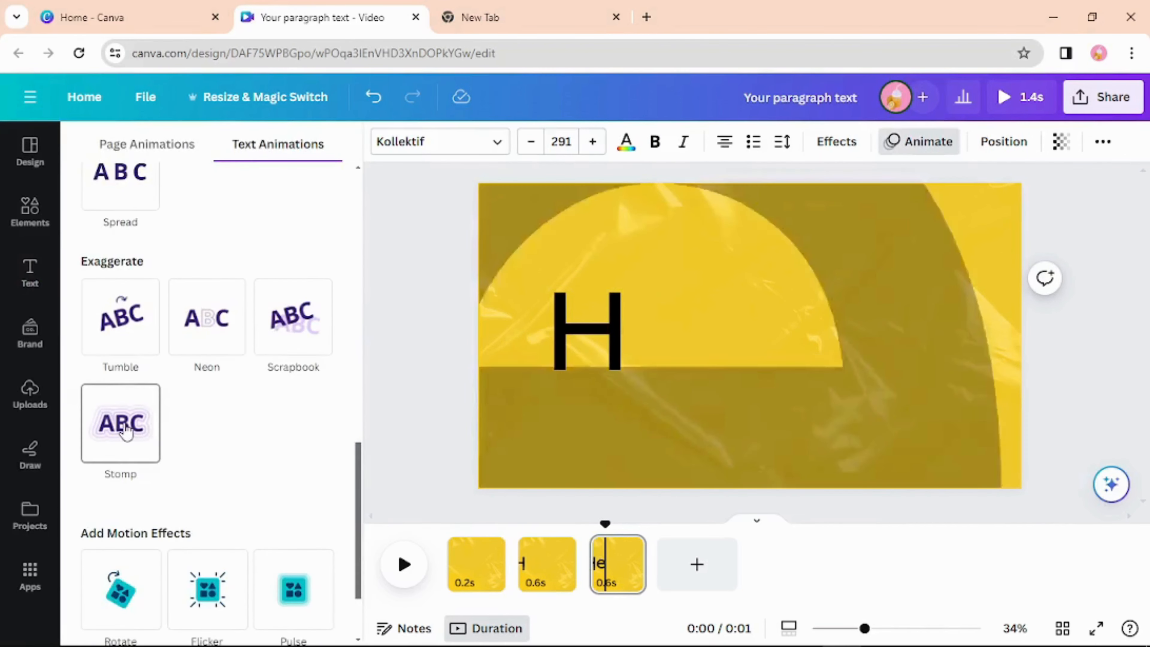
click(140, 422)
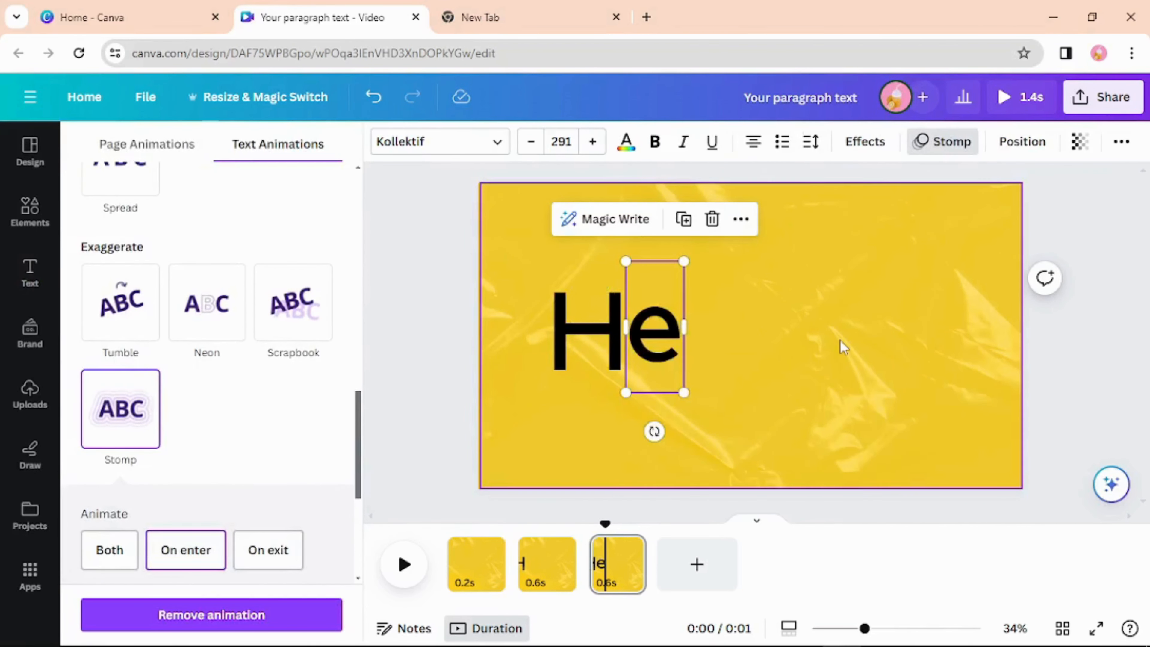
click(843, 346)
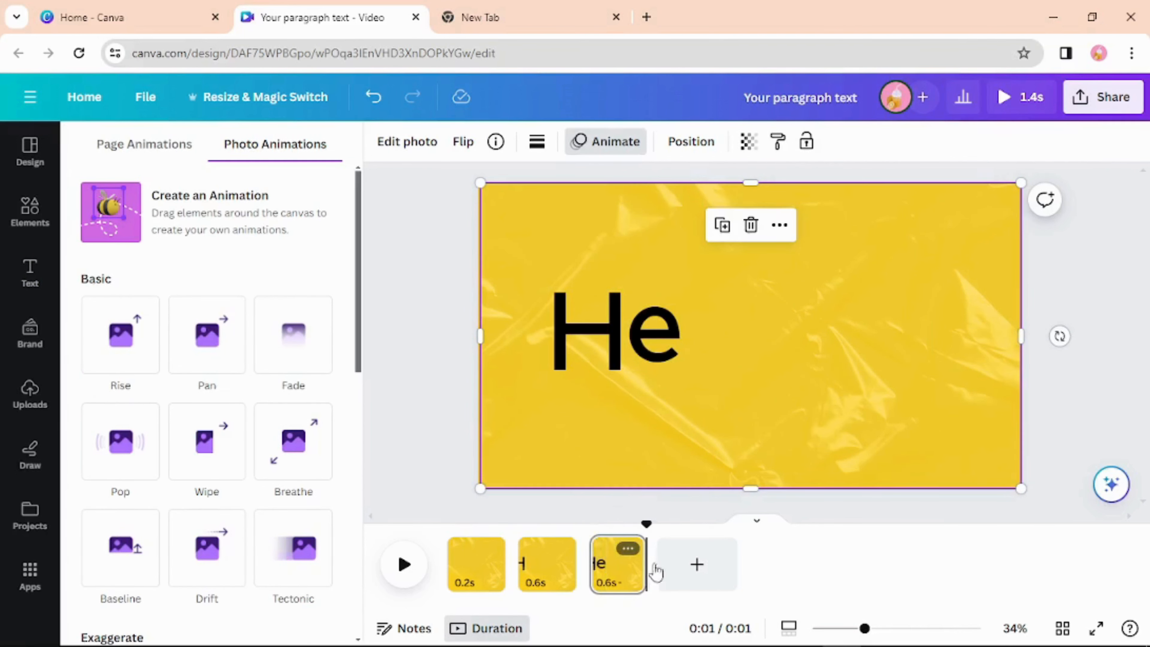
Duplicate the third page as the fourth page instead of adding a blank one
click(697, 564)
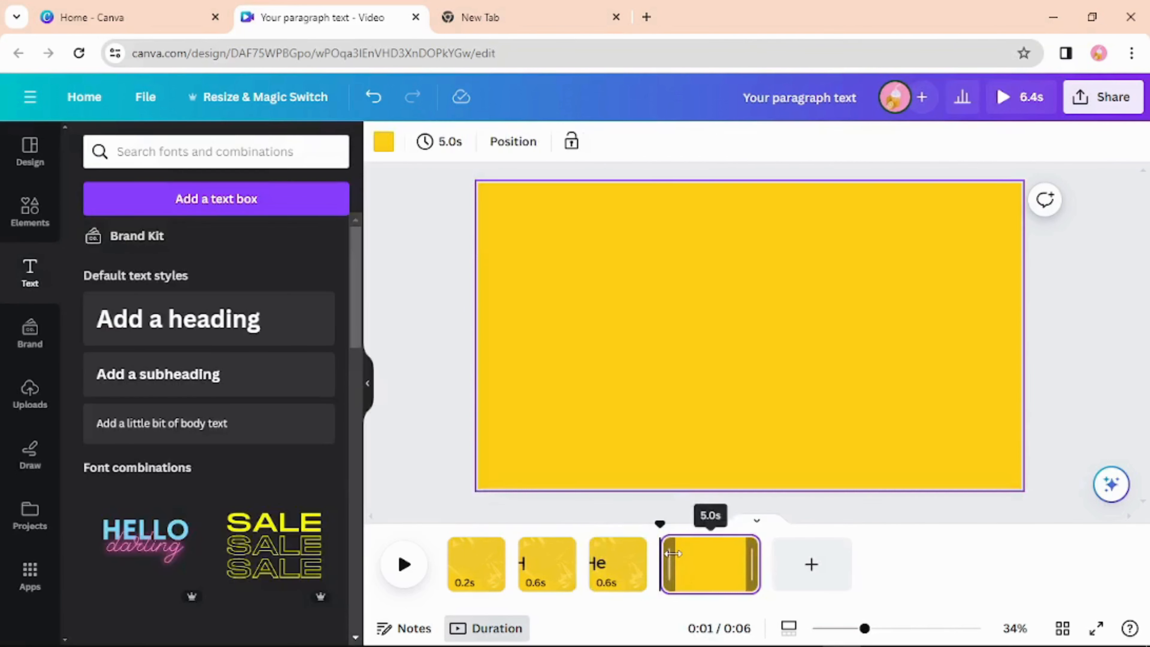
key(ctrl+z)
click(627, 548)
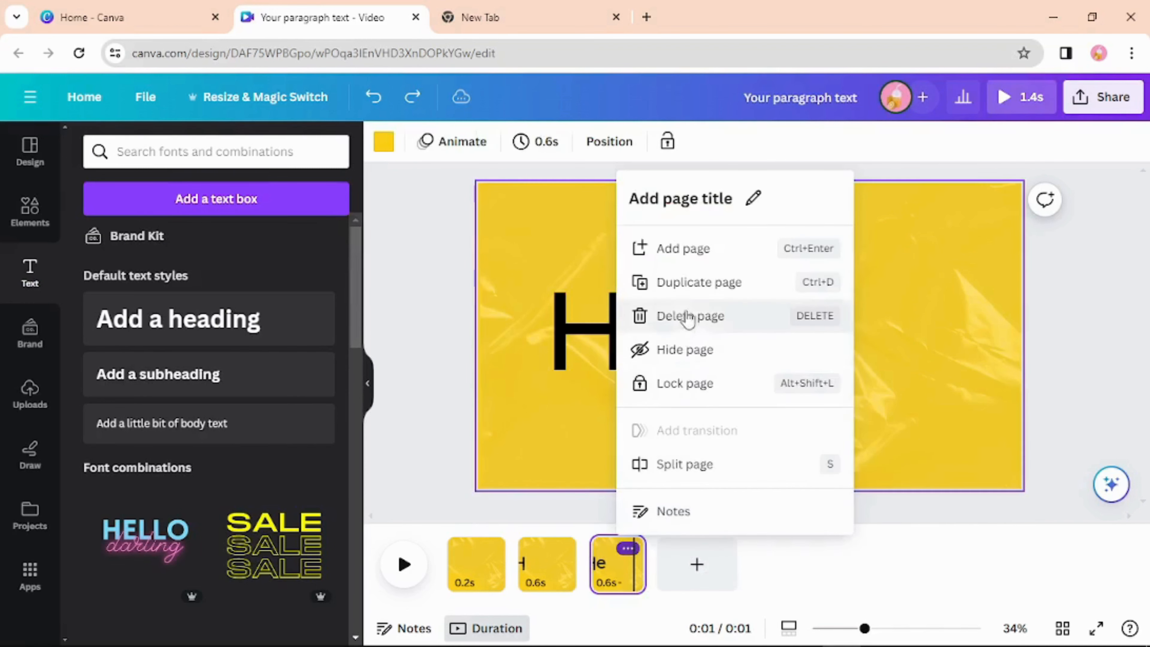
click(693, 294)
click(672, 568)
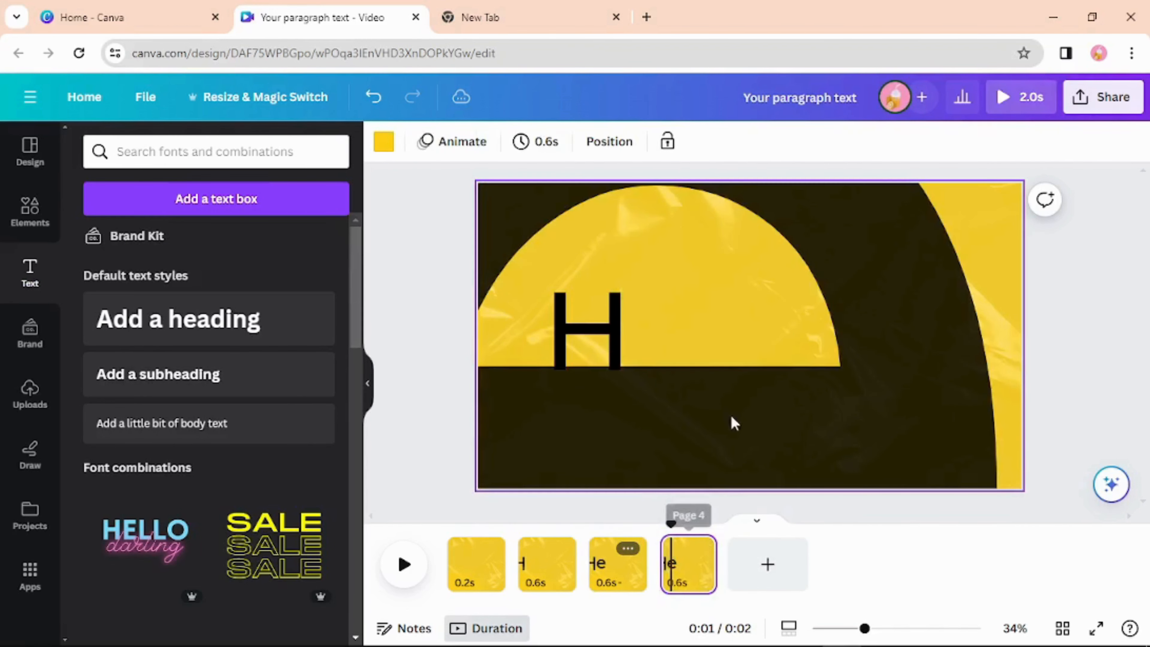
Play the video from the second page to check how the letters H and e come in
click(748, 413)
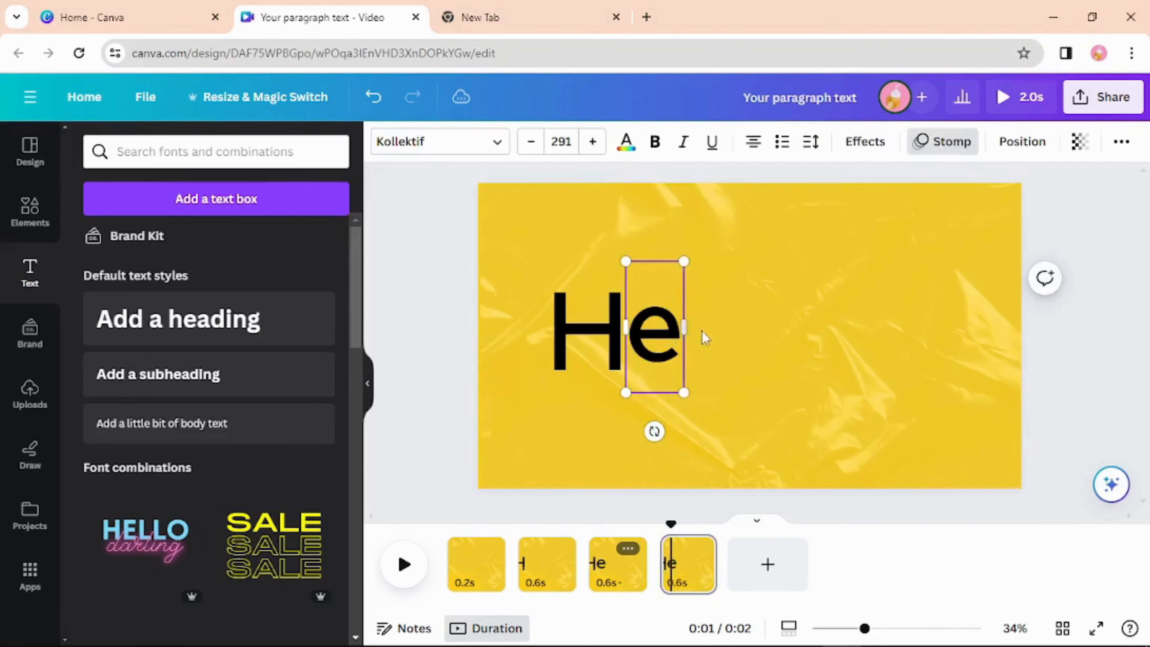
click(717, 337)
click(663, 342)
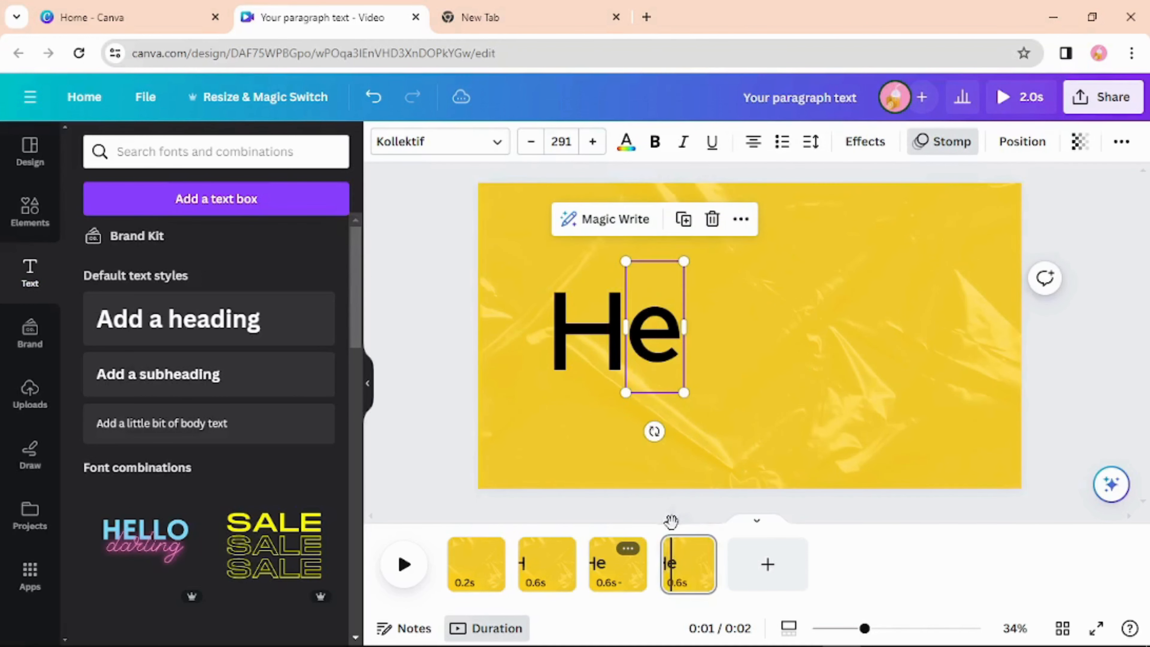
drag(672, 526, 512, 526)
click(405, 566)
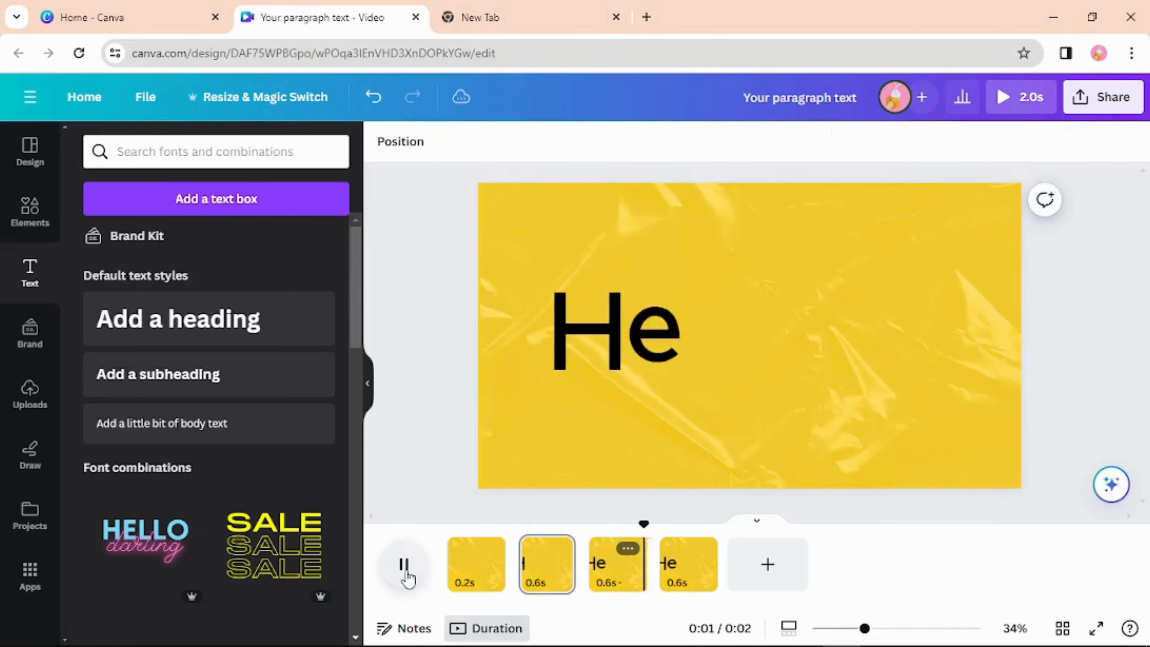
Remove the Stomp animation from the letter e on the fourth page
click(695, 581)
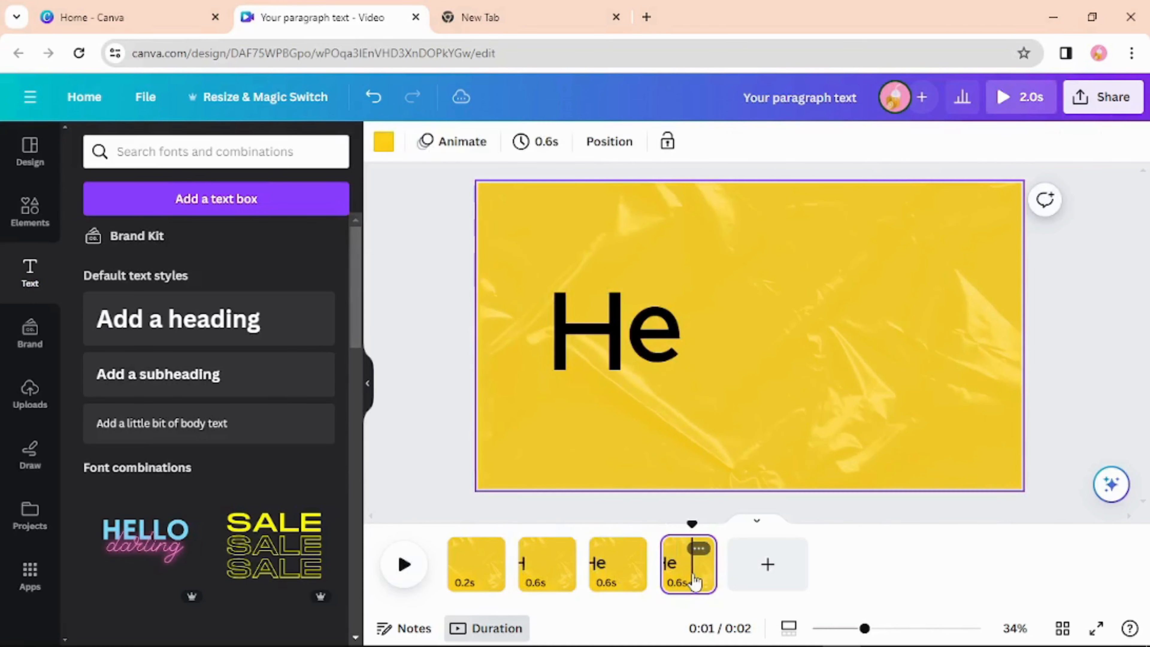
click(727, 396)
click(675, 355)
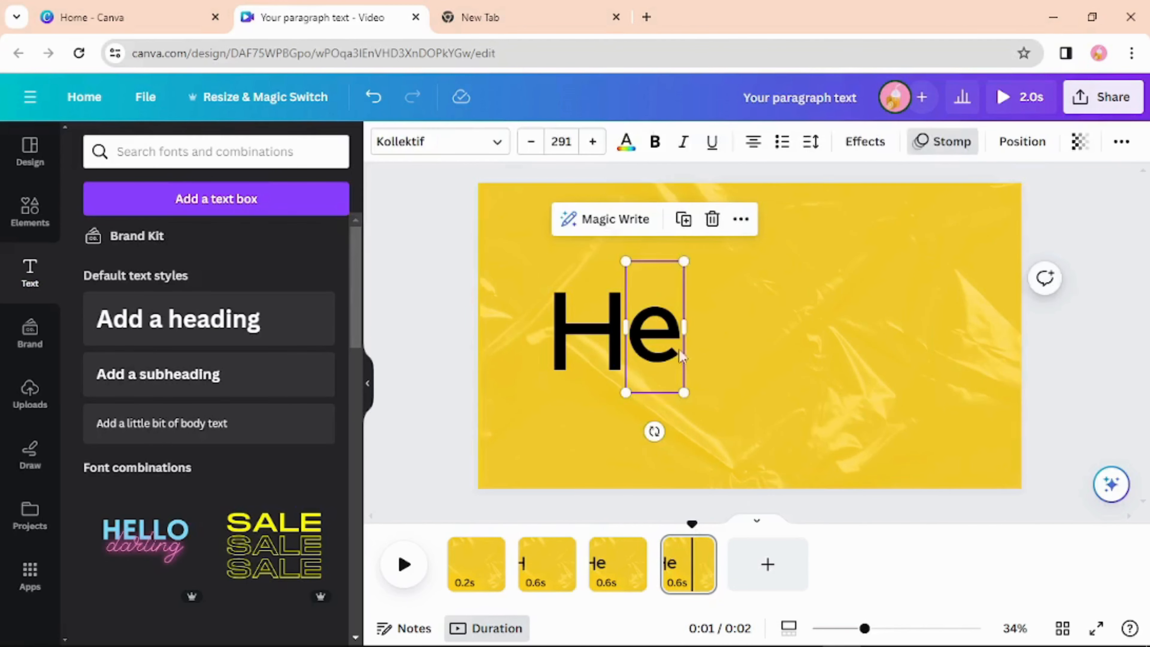
click(948, 152)
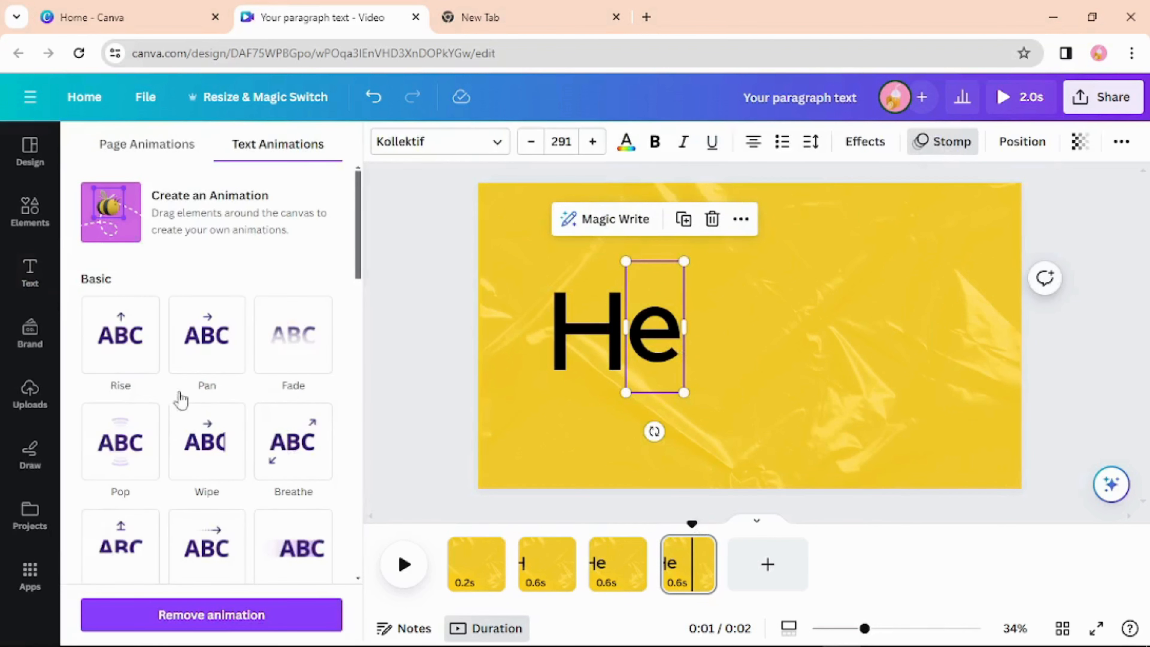
scroll(223, 465, down, 9)
click(226, 614)
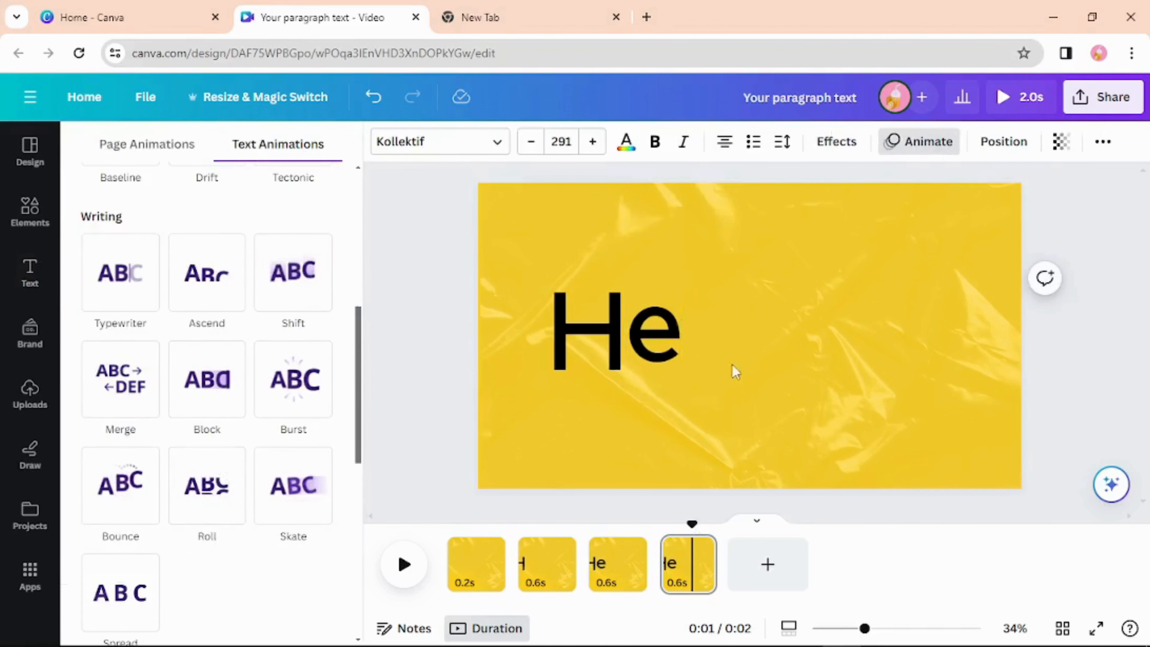
Add Hello as a separate text on the fourth page, enlarge it and reduce it to a single letter l
click(711, 341)
text(Hello)
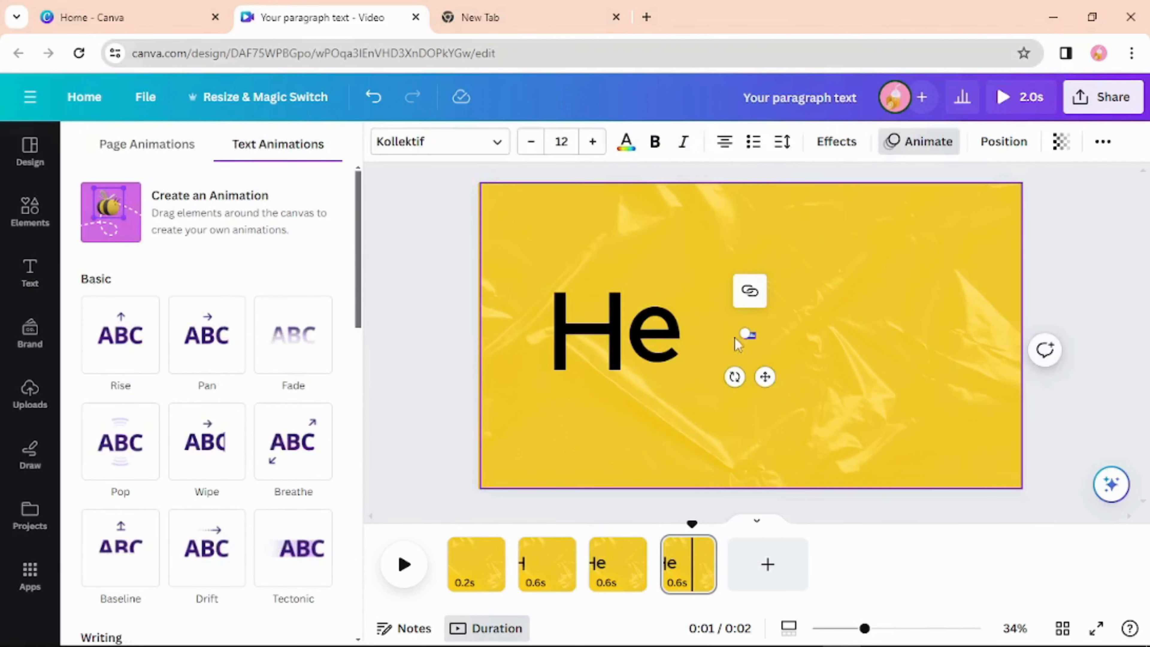
drag(744, 332, 631, 295)
drag(707, 312, 753, 333)
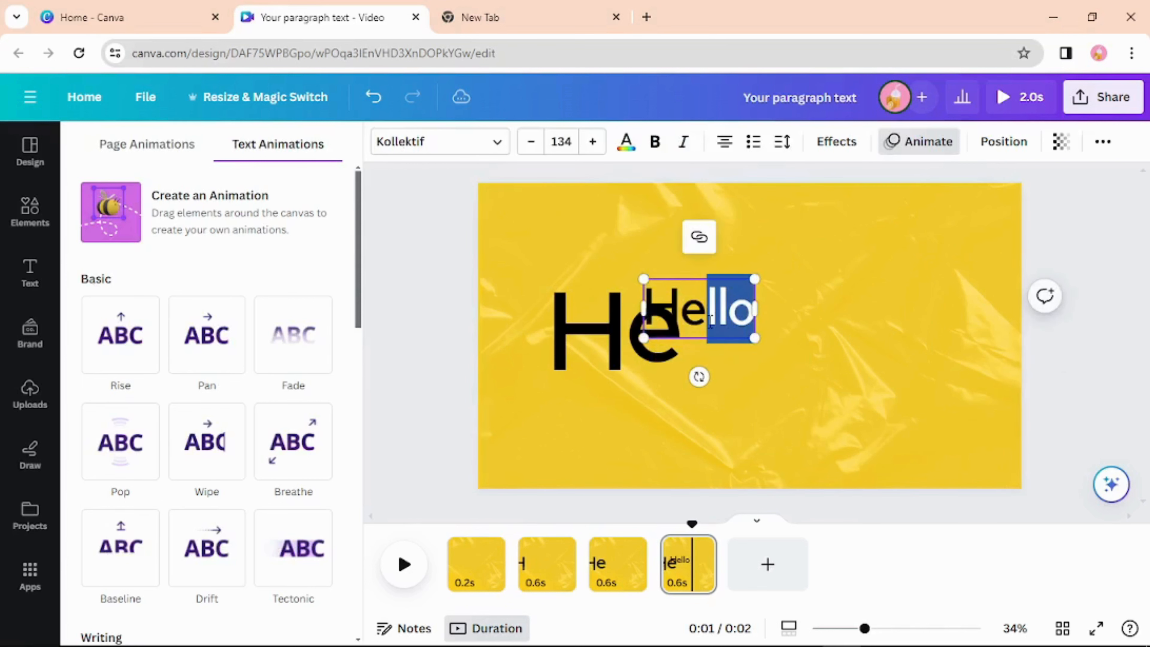
click(714, 309)
key(BackSpace)
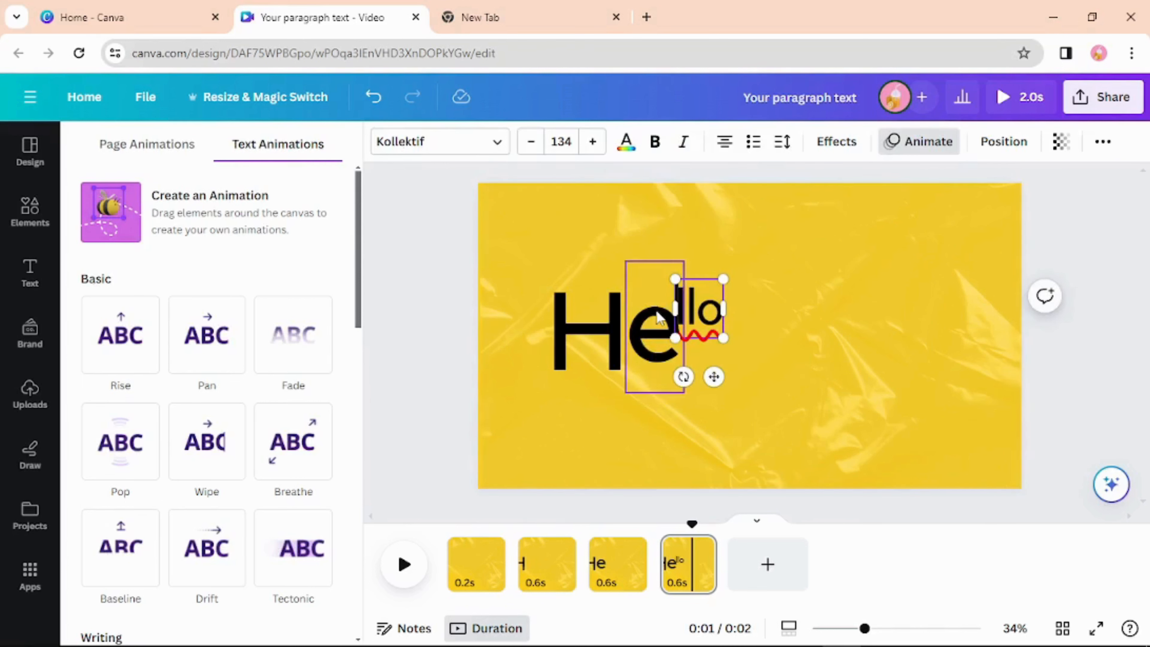
click(837, 319)
drag(696, 303, 783, 351)
click(736, 342)
key(BackSpace)
Set the fourth page's l to font size 291 and place it directly after the e on the same baseline
drag(730, 318, 687, 306)
click(562, 141)
click(568, 143)
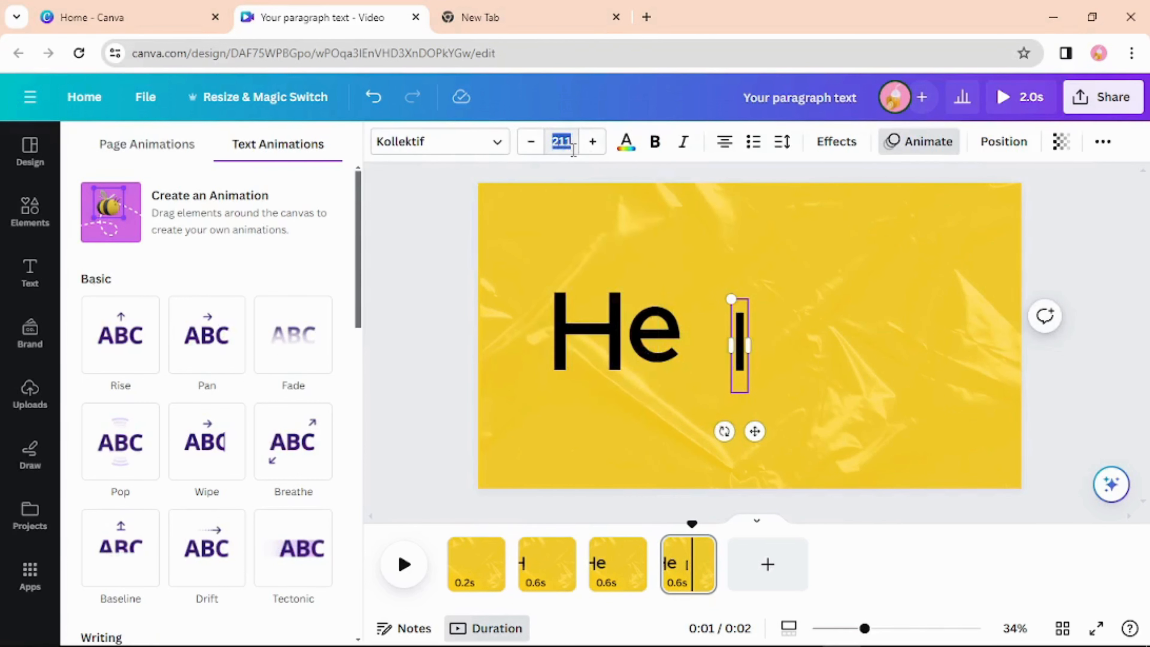
text(291)
click(860, 404)
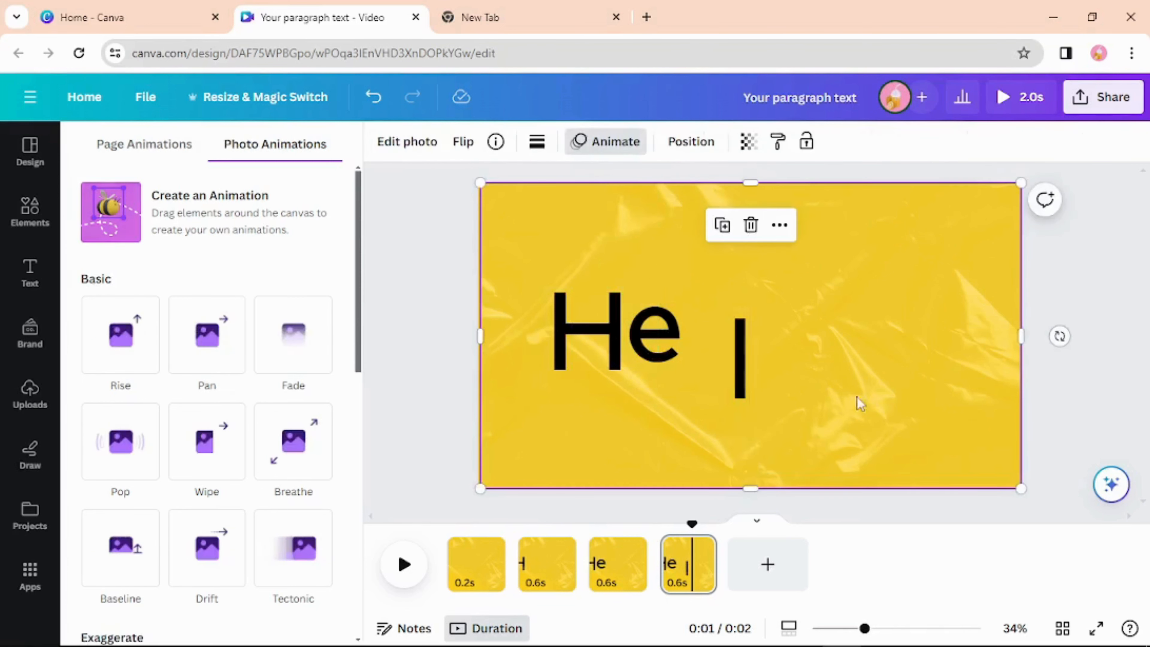
drag(738, 326, 695, 316)
Apply the Stomp text animation to the fourth page's l, playing only on enter
click(919, 143)
click(917, 149)
scroll(198, 385, down, 8)
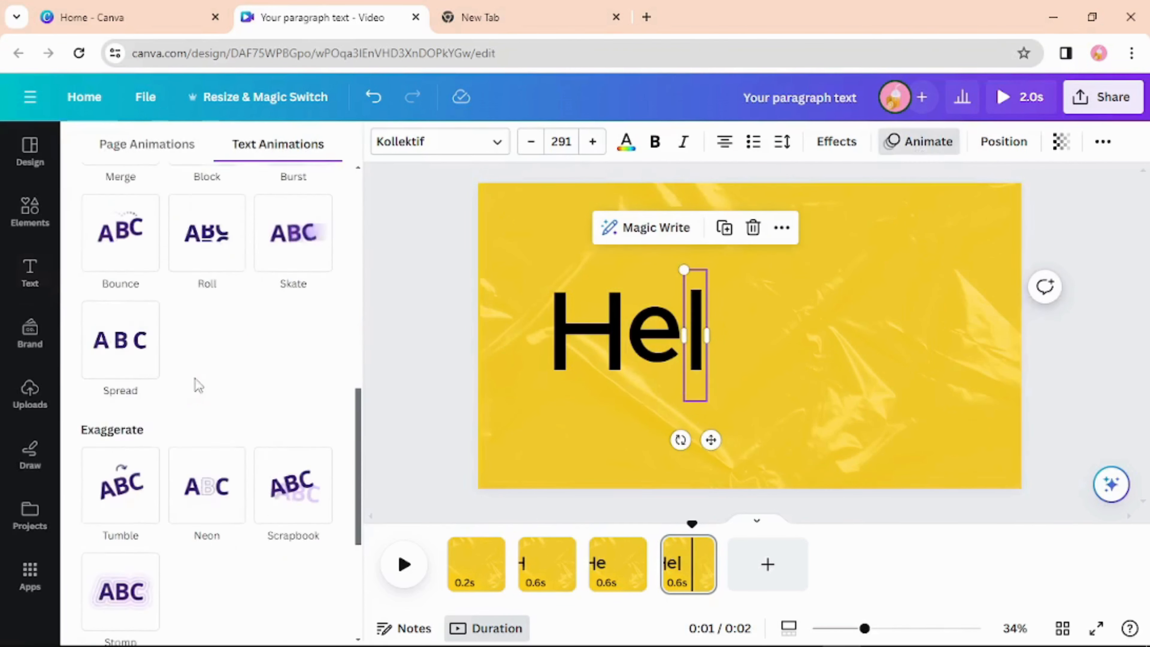
scroll(163, 453, down, 5)
click(136, 335)
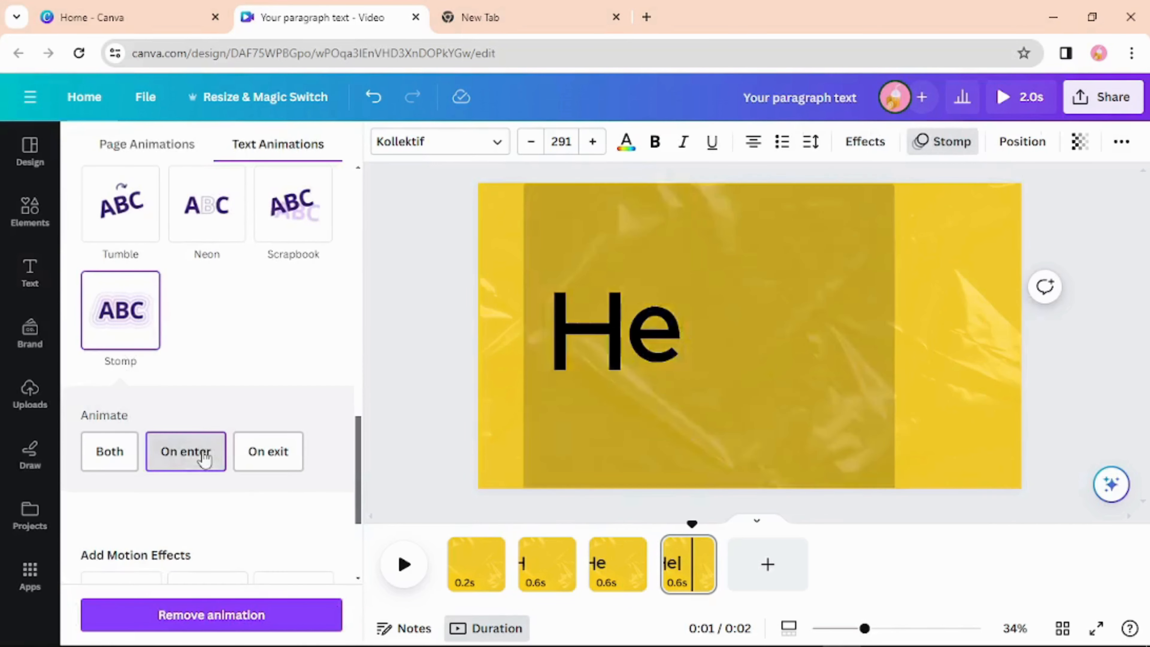
Duplicate the fourth page as the fifth page and play it
click(698, 548)
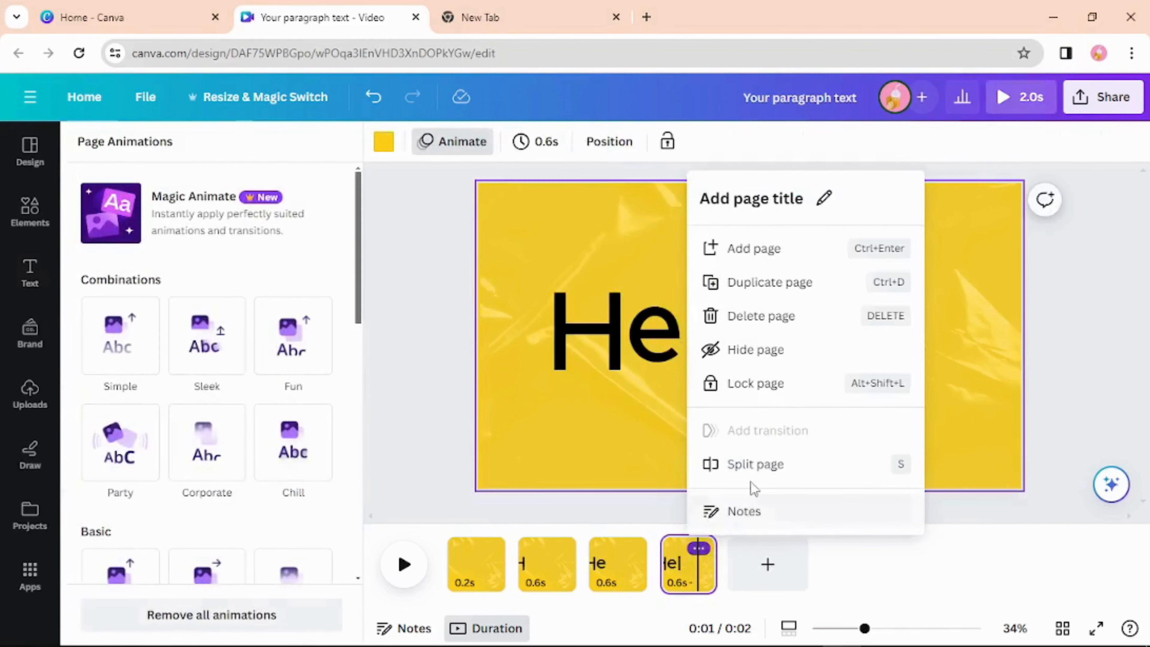
click(770, 294)
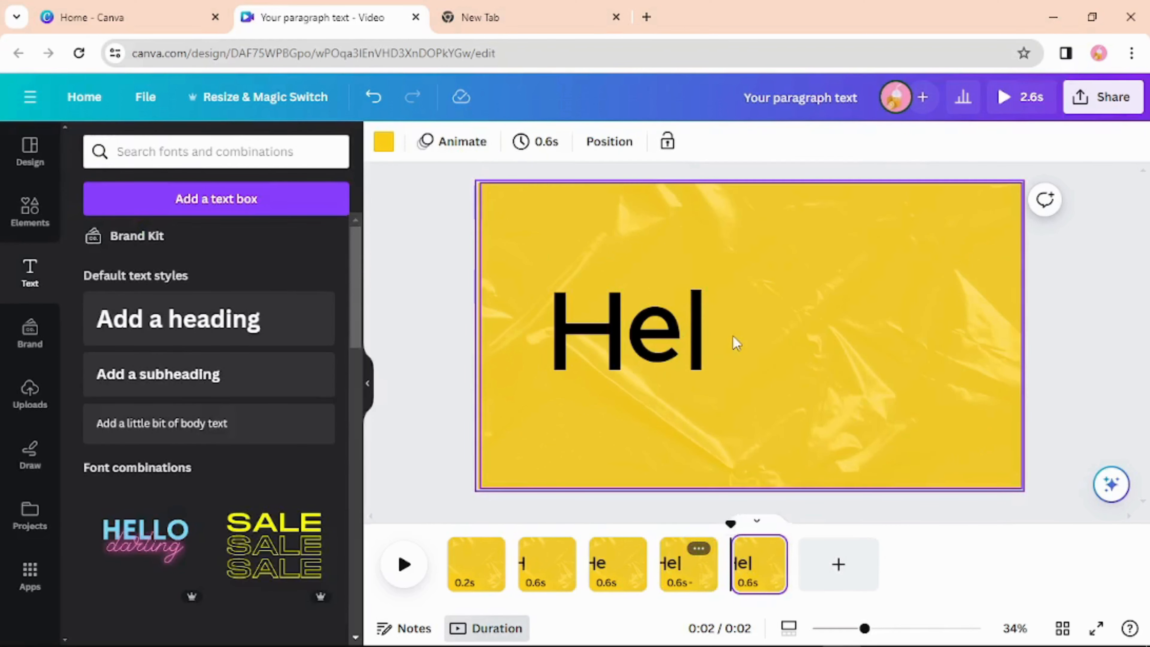
click(405, 564)
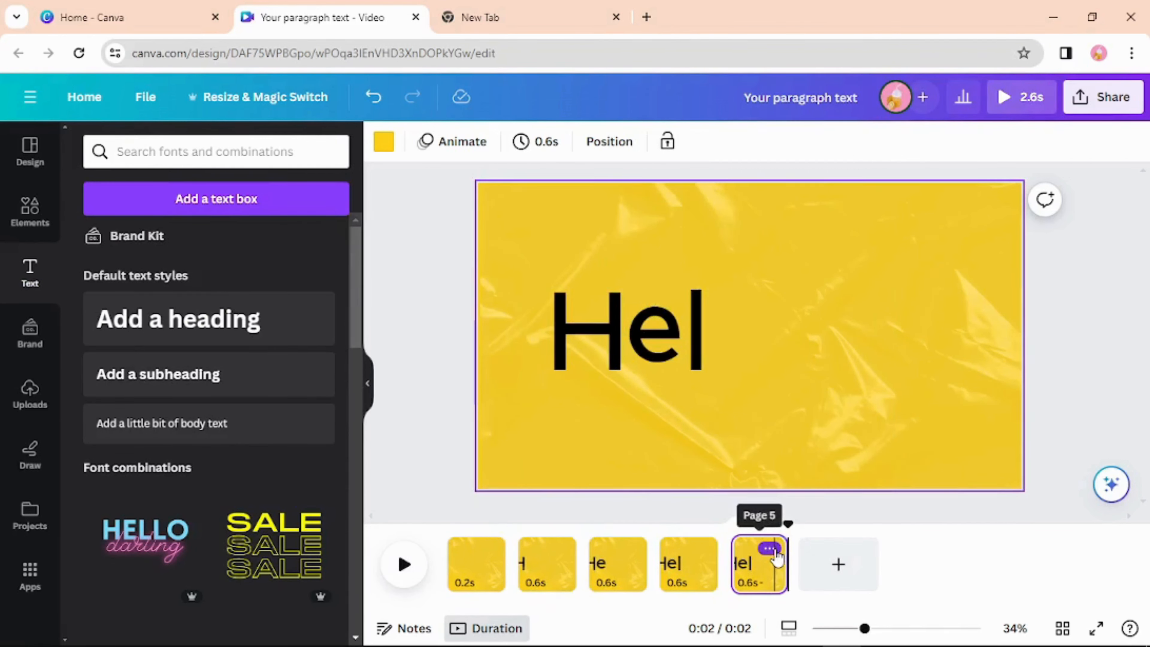
Place a copy of the letter l directly after the first l on the fifth page to form Hell
click(659, 367)
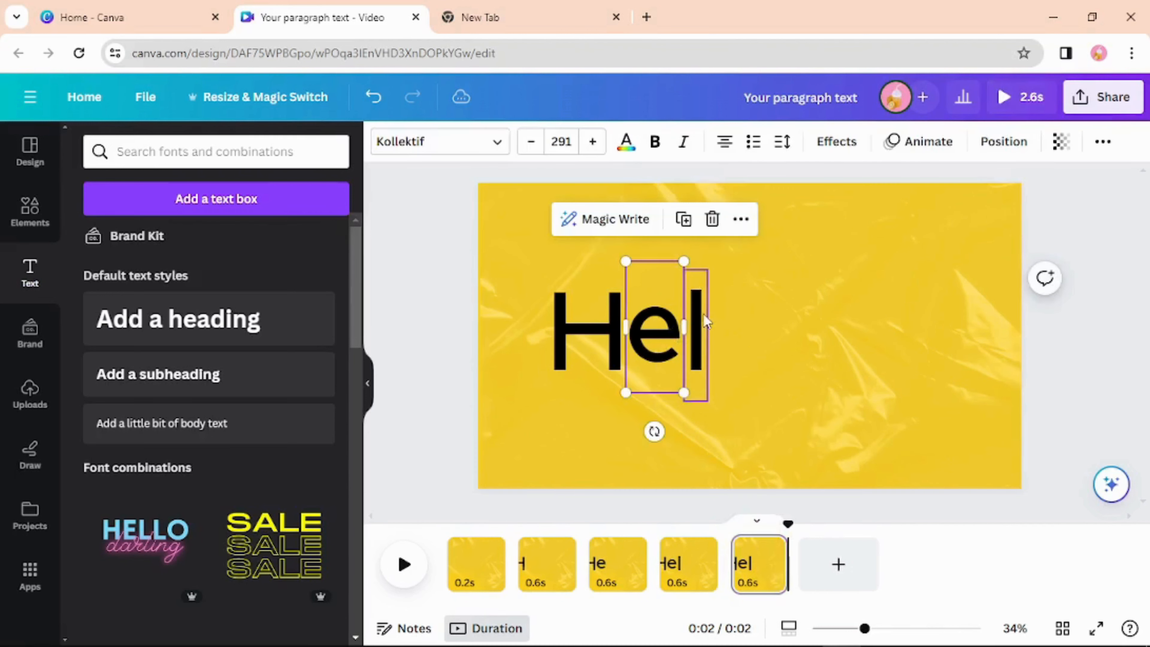
click(706, 319)
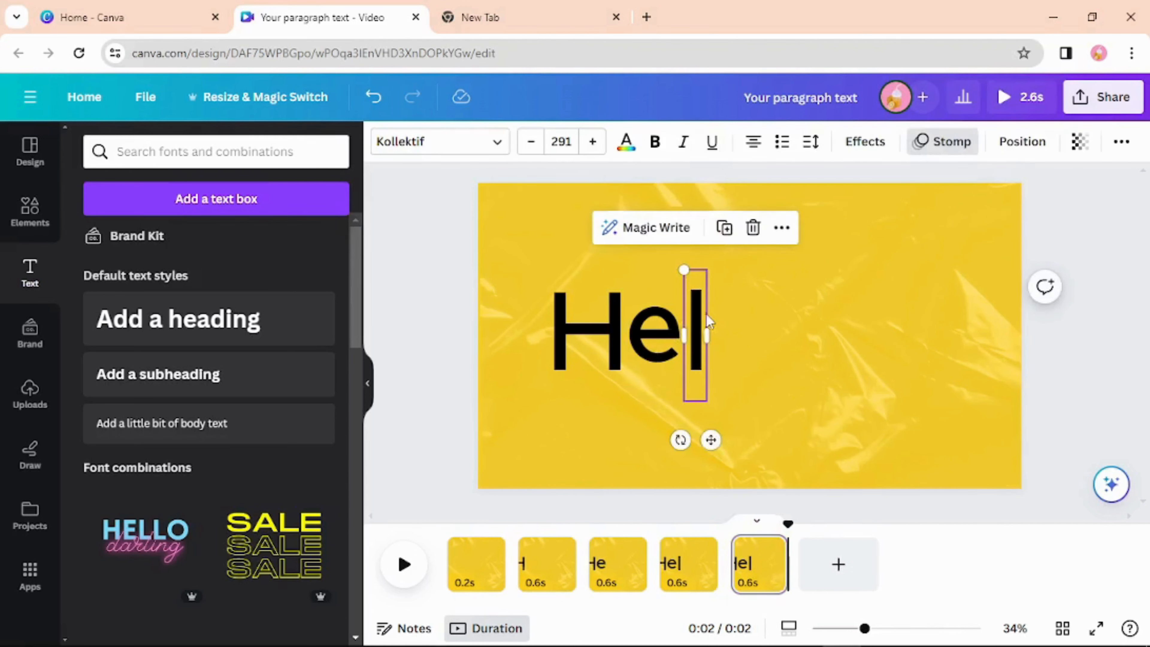
mouse_move(706, 316)
alt+mouse_down()
mouse_move(750, 316)
mouse_move(717, 329)
alt+mouse_up()
Remove the Stomp animation from the first l on the fifth page, keeping it on the second l
click(703, 320)
click(945, 148)
scroll(272, 453, down, 10)
click(200, 617)
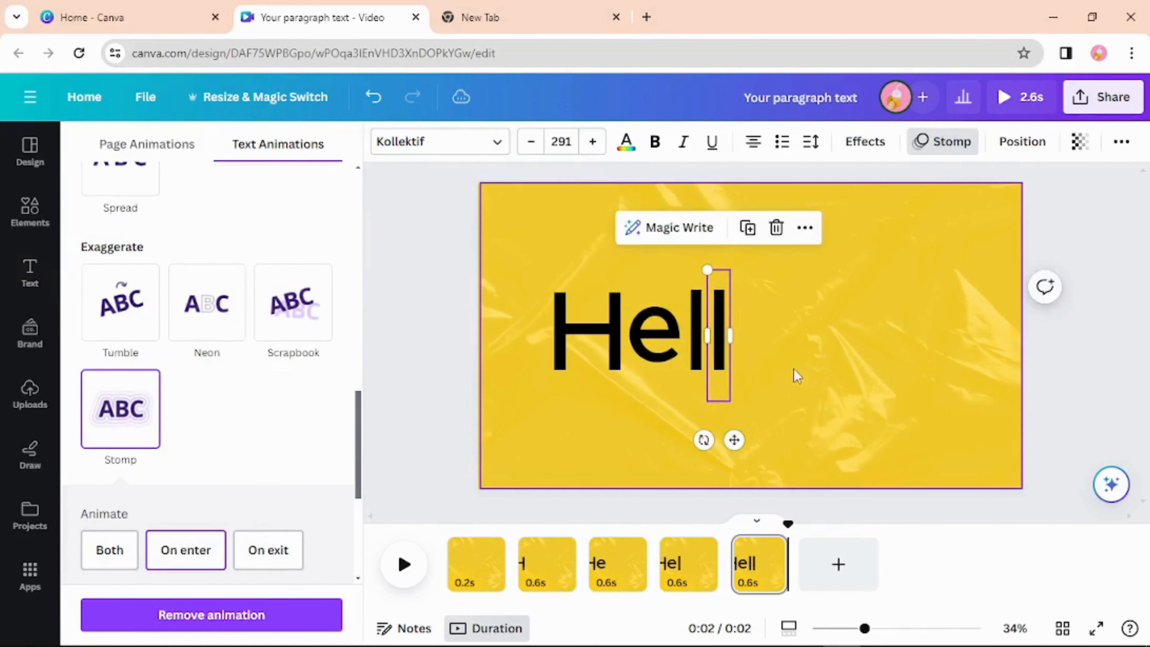
click(765, 341)
Duplicate the fifth page as the sixth page and go to the copy
click(769, 549)
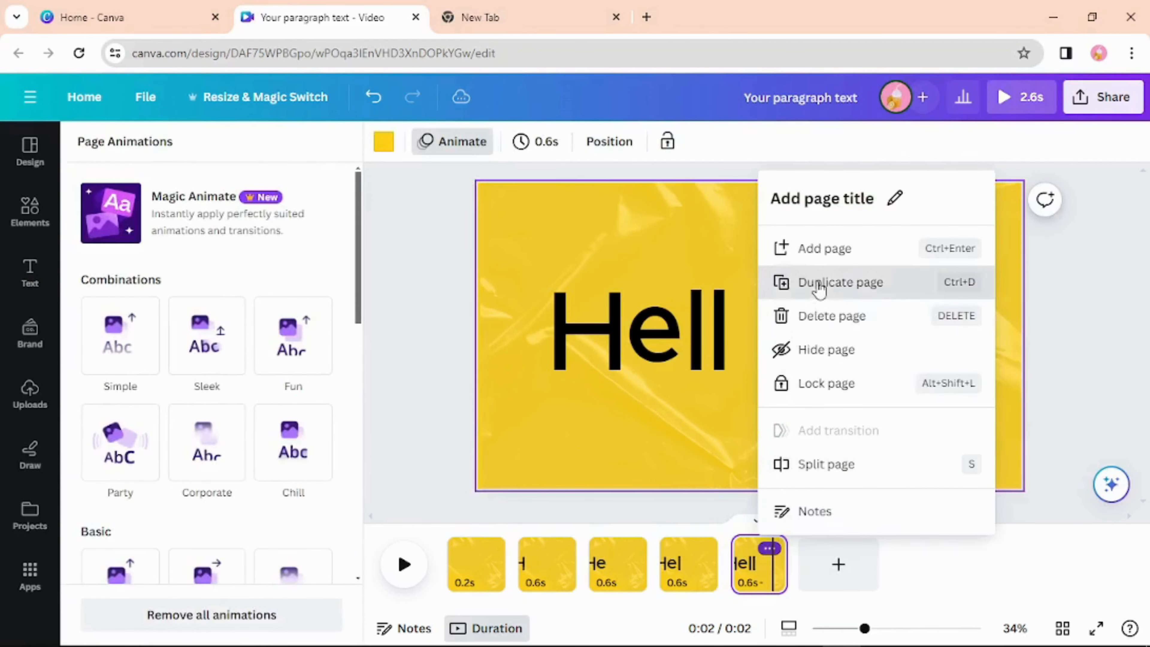
click(804, 282)
click(819, 552)
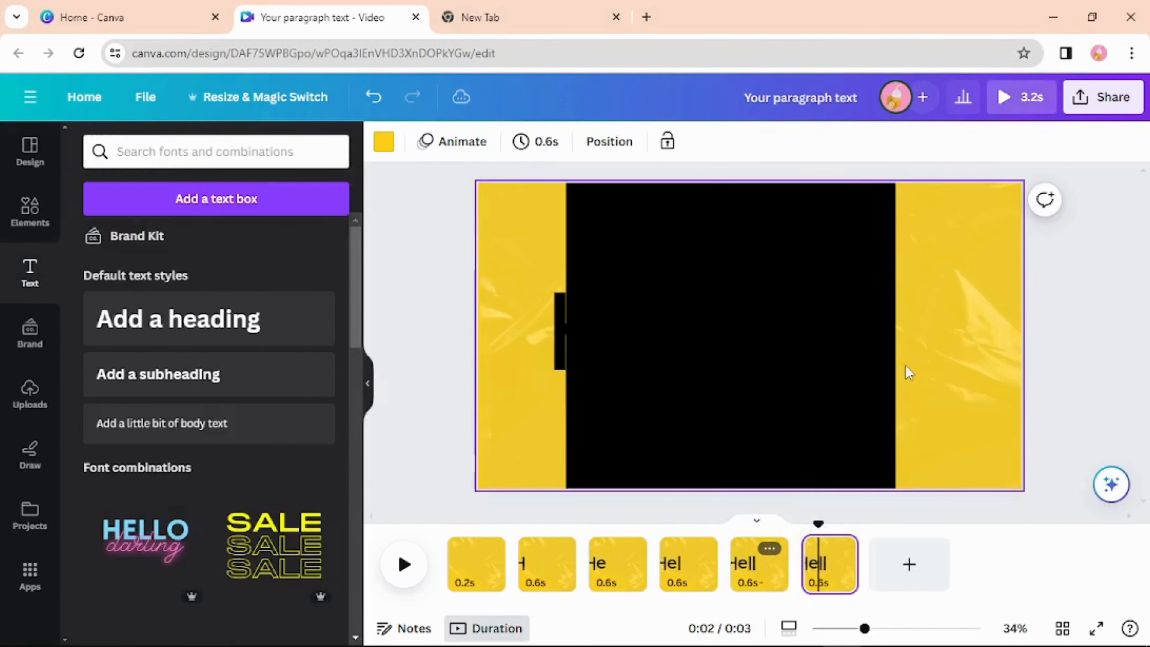
Remove the Stomp animation from the second l on the sixth page
click(907, 368)
click(955, 139)
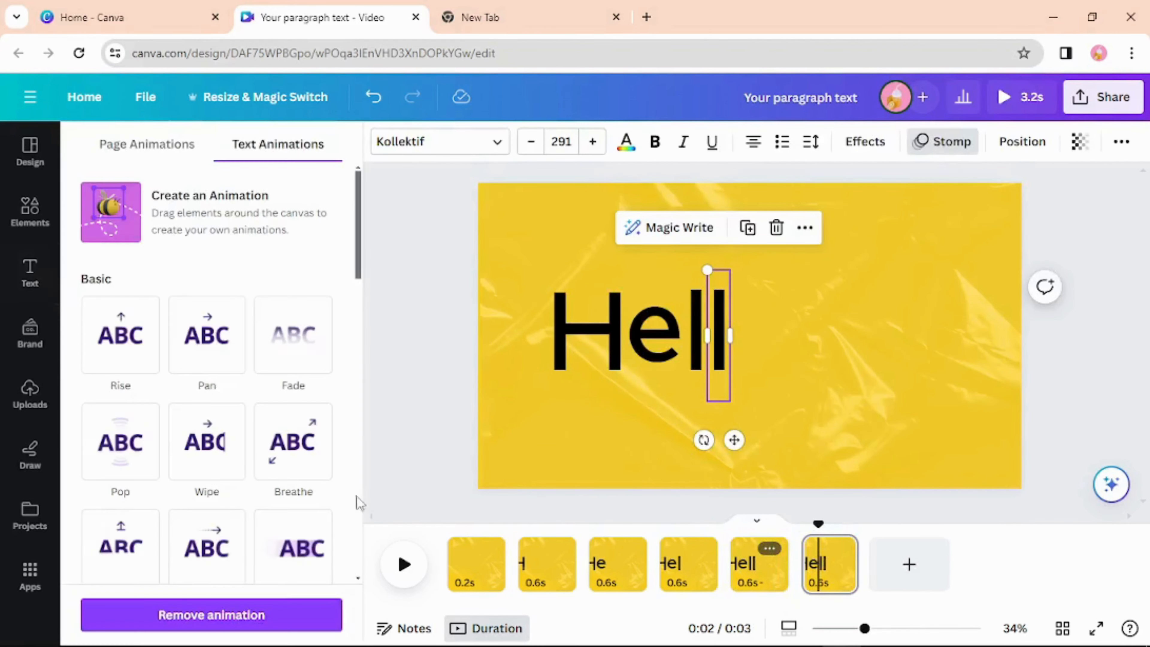
click(244, 616)
click(770, 329)
Copy the second l on the sixth page, change the copy to o and place it directly after Hell to form Hello
click(716, 334)
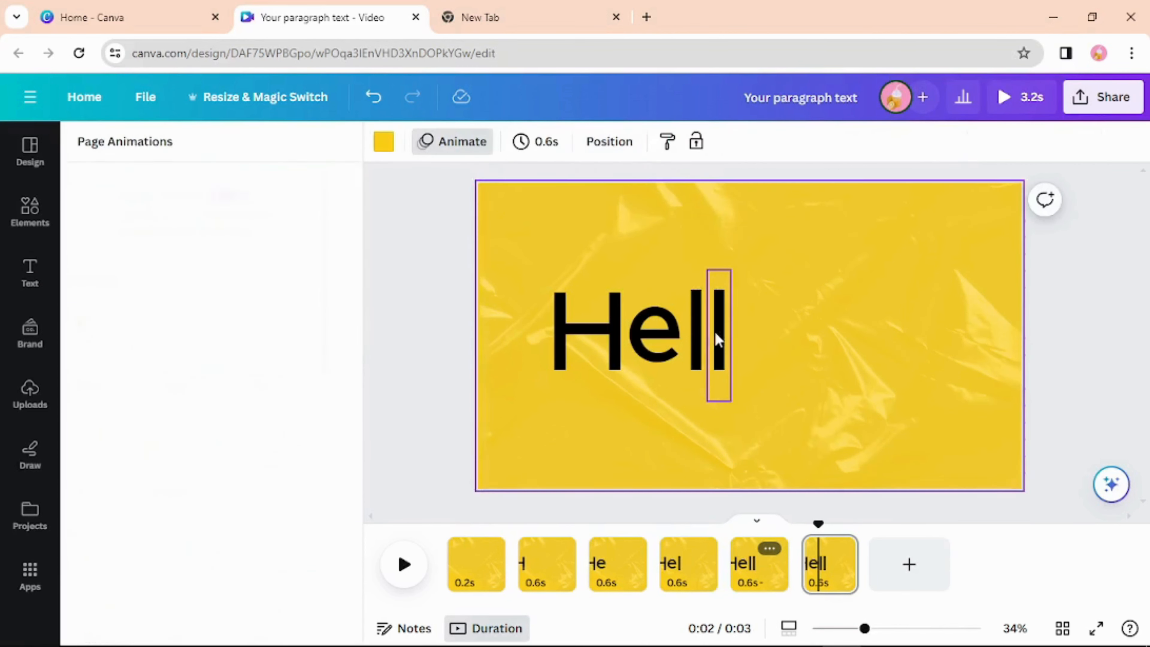
click(725, 332)
drag(724, 331, 759, 329)
double_click(755, 334)
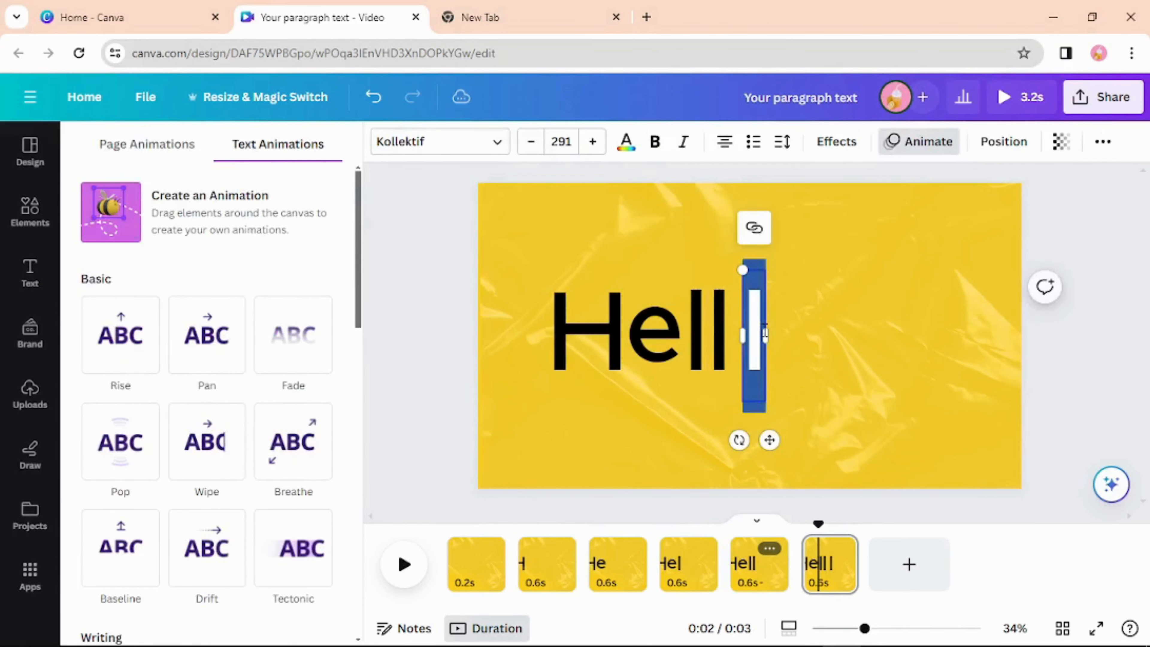
text(o)
click(902, 334)
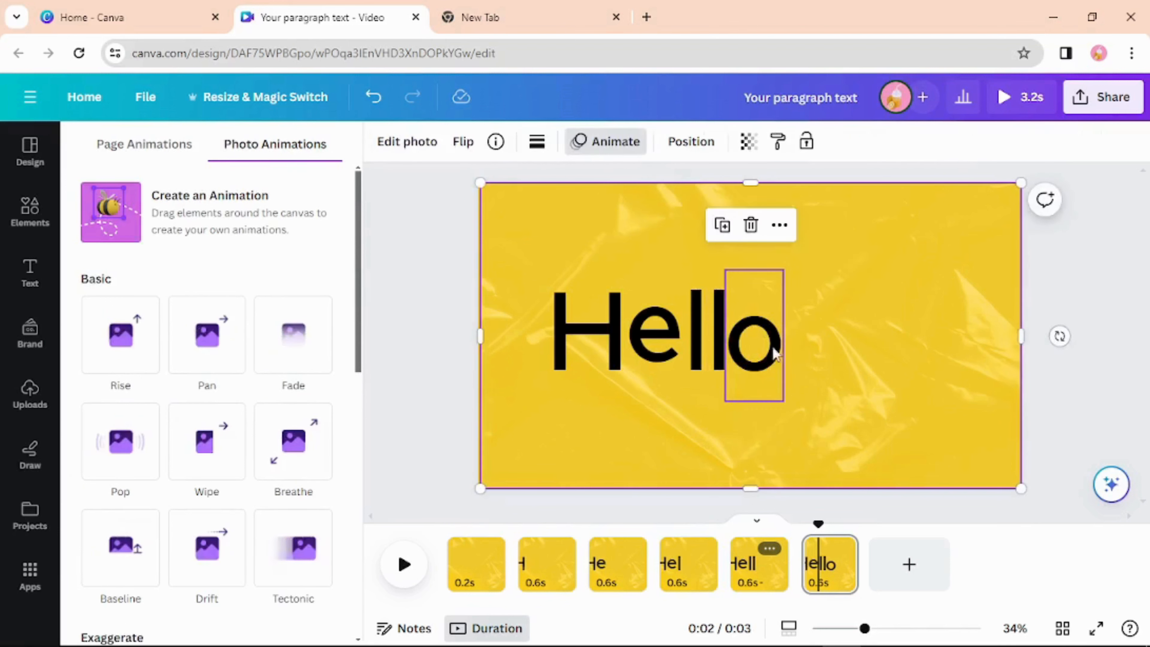
drag(752, 343, 758, 335)
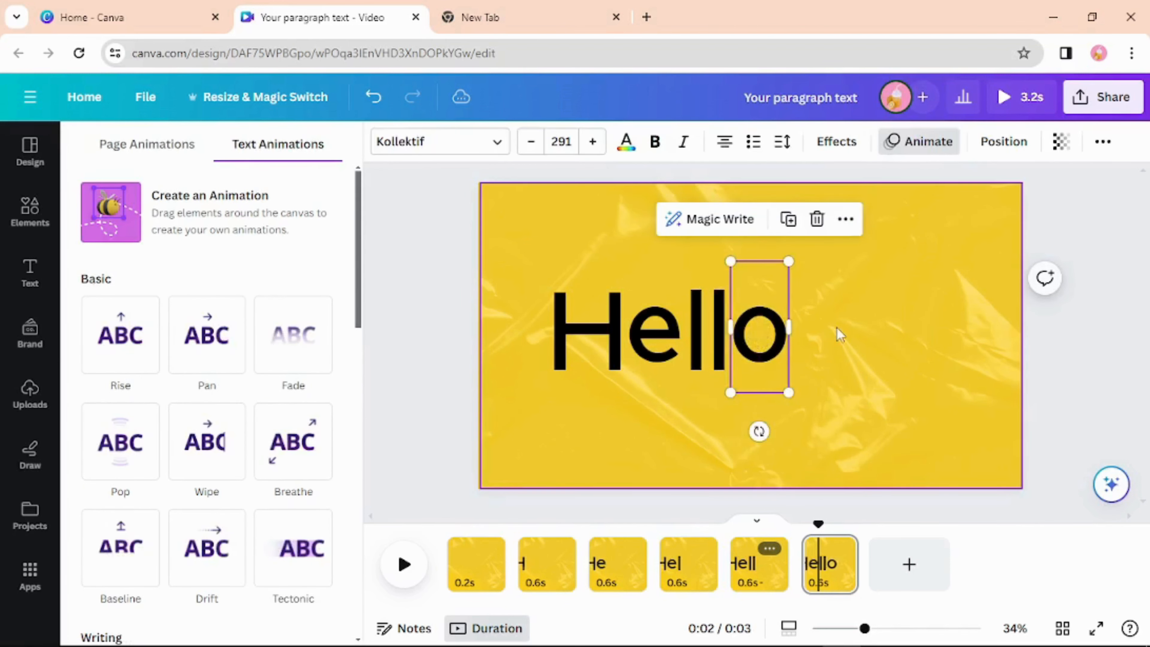
Apply the Stomp animation on enter to the letter o on the sixth page and play the video
scroll(161, 488, down, 10)
click(142, 355)
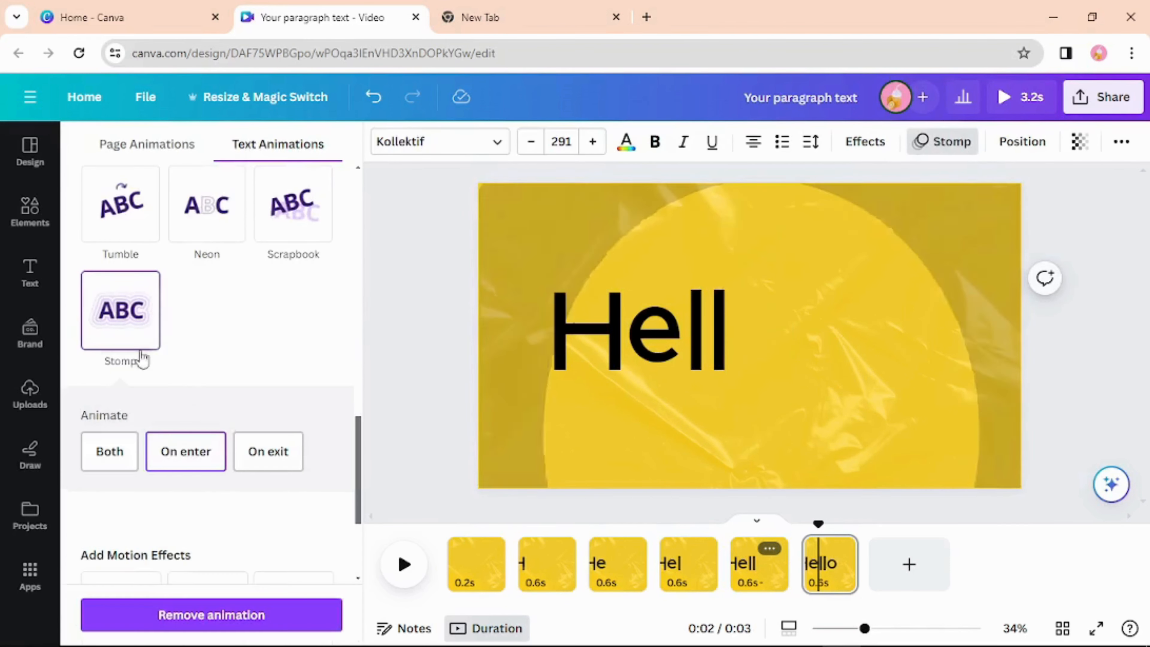
click(904, 390)
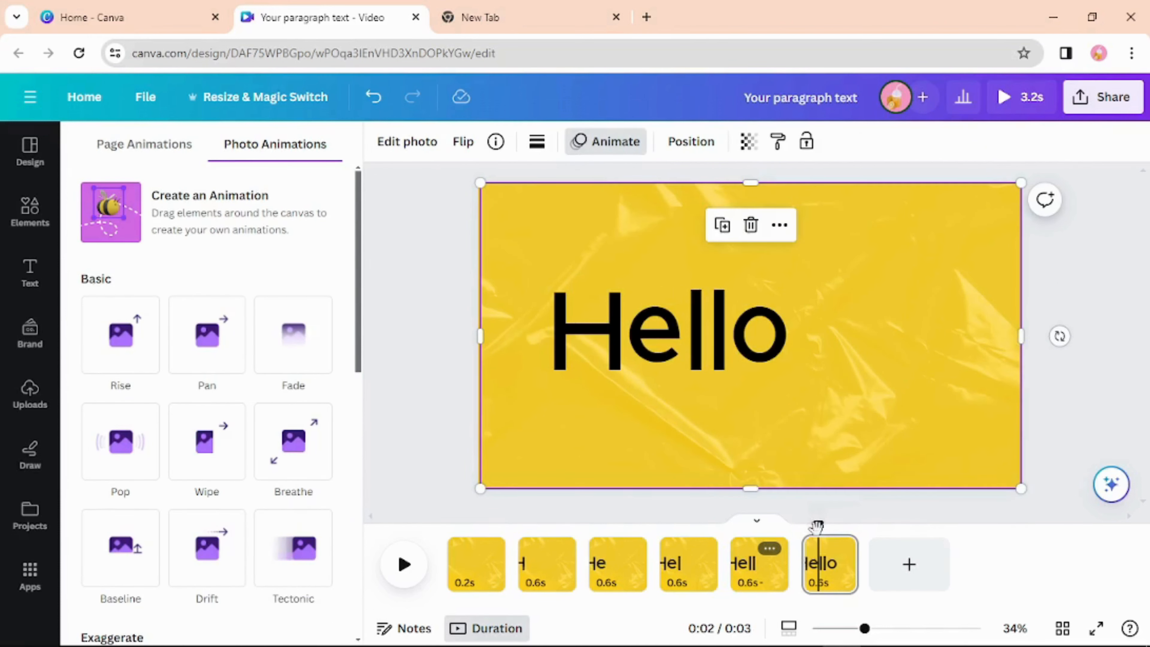
click(403, 565)
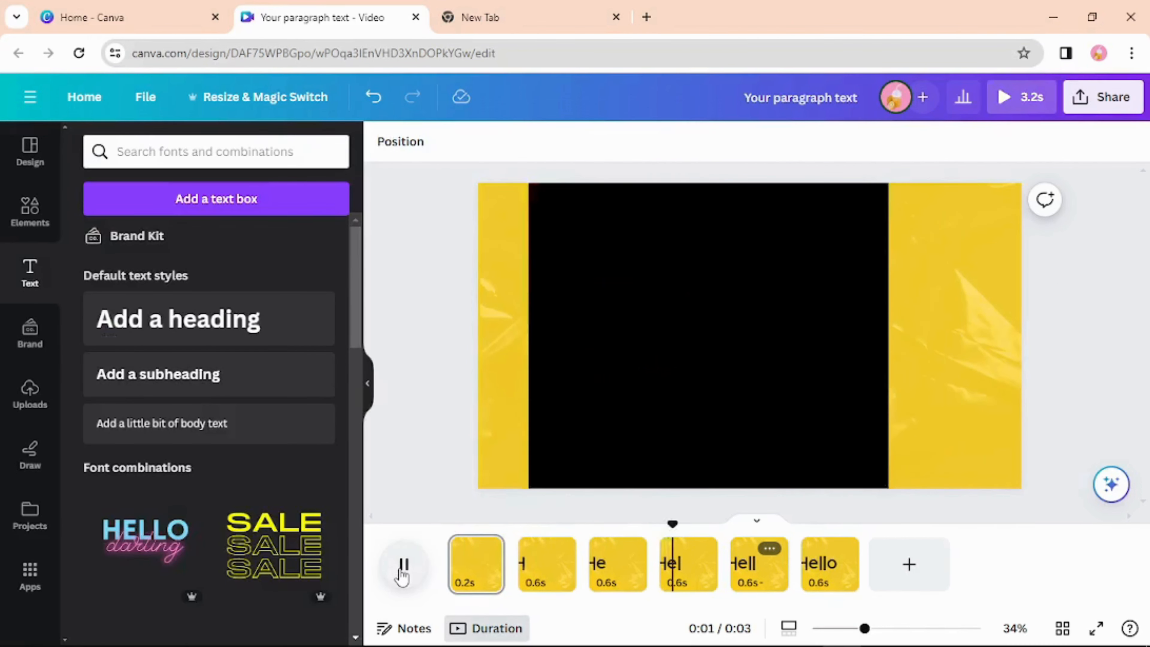